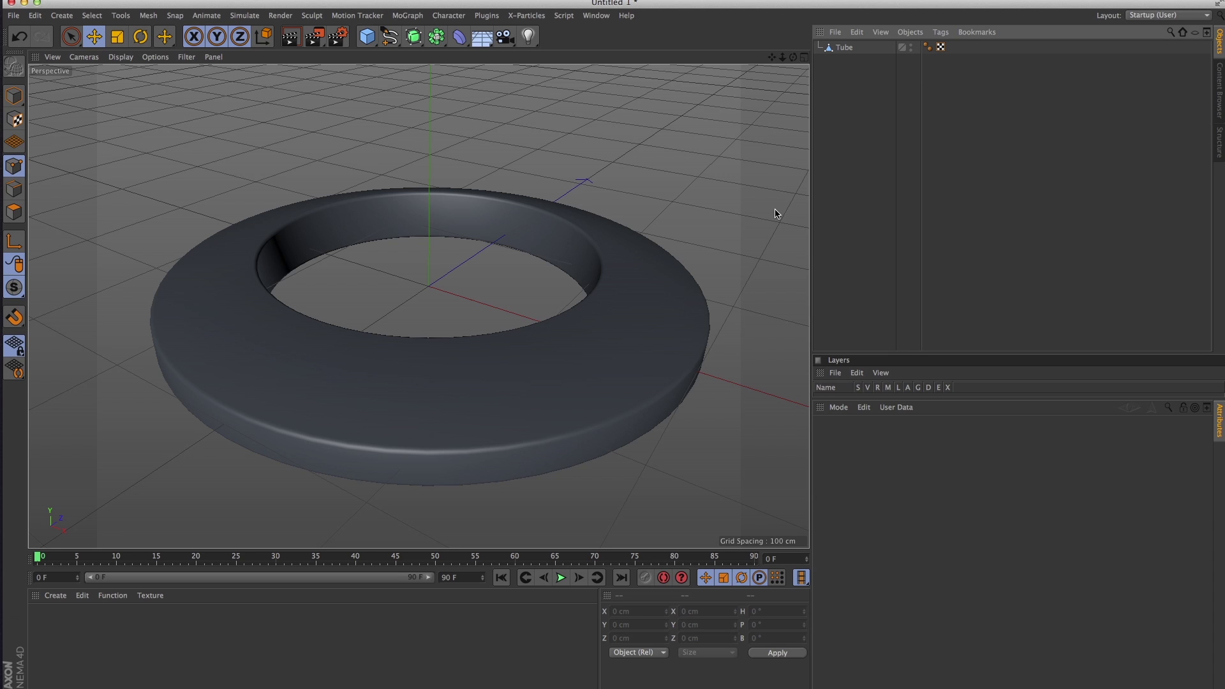
# - Orbit to look straight down on the tube ring, then back to an angled view
pyautogui.keyDown('alt'); pyautogui.moveTo(518, 364); pyautogui.dragTo(580, 358, button='middle'); pyautogui.keyUp('alt')
pyautogui.keyDown('alt'); pyautogui.moveTo(445, 324); pyautogui.dragTo(537, 394); pyautogui.keyUp('alt')
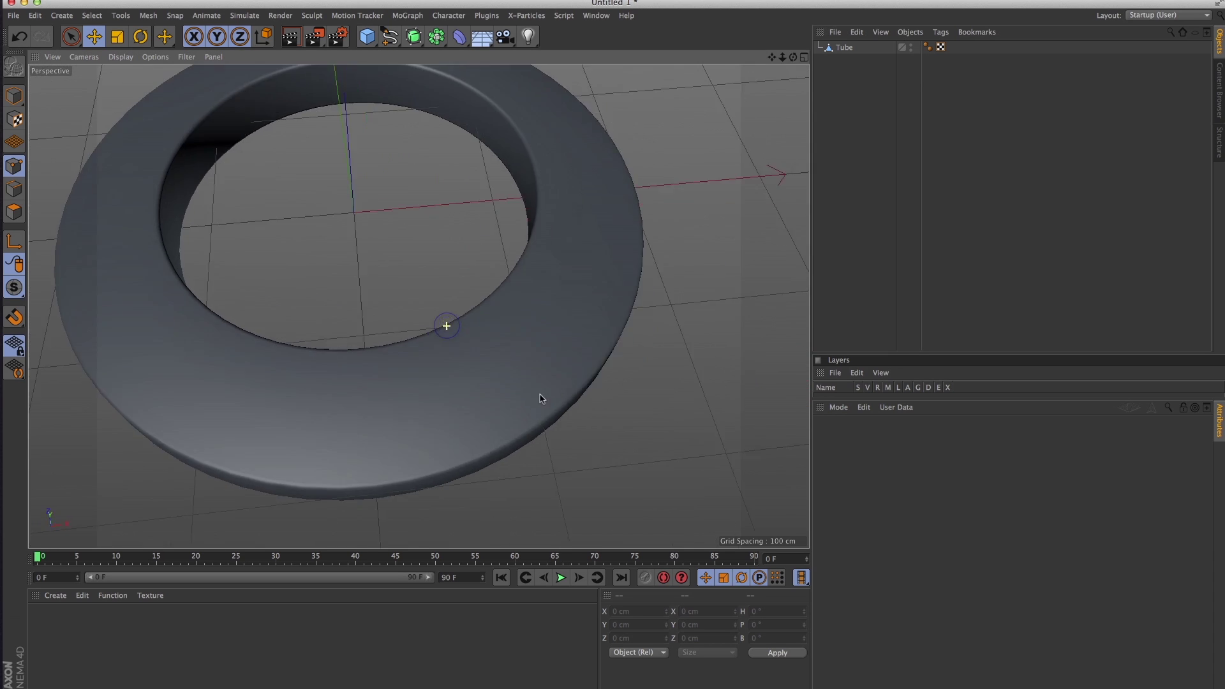
pyautogui.keyDown('alt'); pyautogui.moveTo(553, 238); pyautogui.dragTo(483, 279, button='right'); pyautogui.keyUp('alt')
pyautogui.keyDown('alt'); pyautogui.moveTo(482, 281); pyautogui.dragTo(483, 461); pyautogui.keyUp('alt')
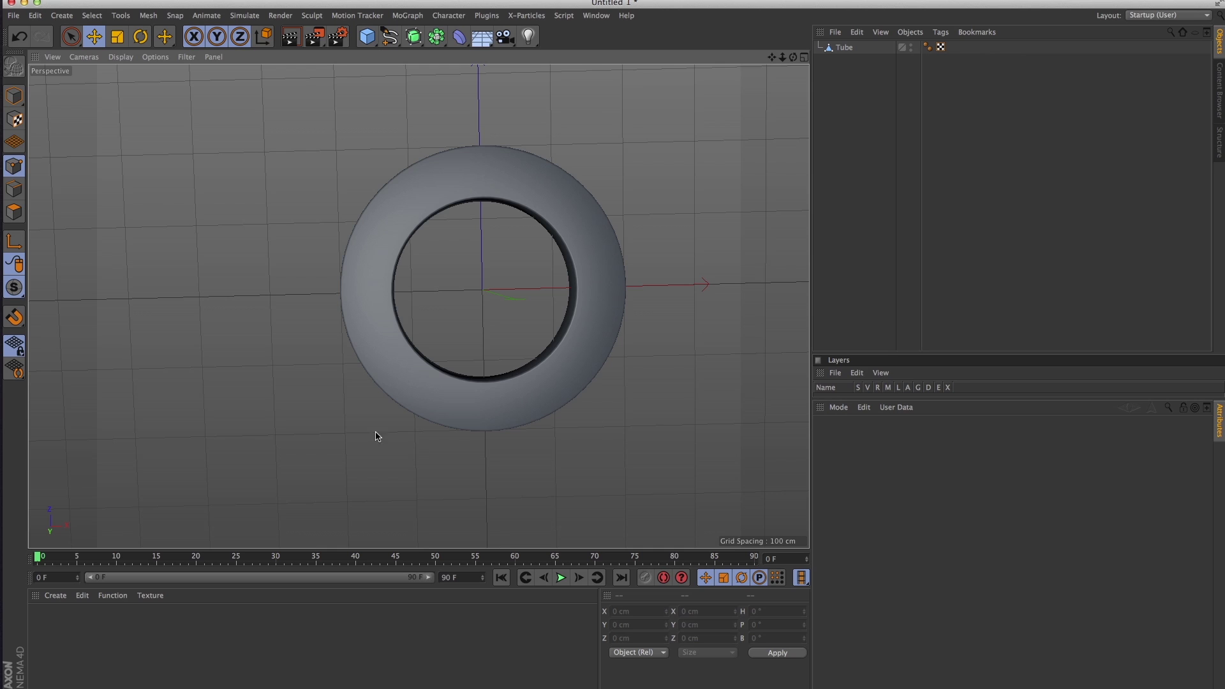
pyautogui.moveTo(416, 444)
pyautogui.keyDown('alt'); pyautogui.mouseDown()
pyautogui.moveTo(456, 391)
pyautogui.moveTo(480, 405)
pyautogui.moveTo(519, 351)
pyautogui.moveTo(521, 302)
pyautogui.mouseUp(); pyautogui.keyUp('alt')
pyautogui.scroll(6, 475, 296)
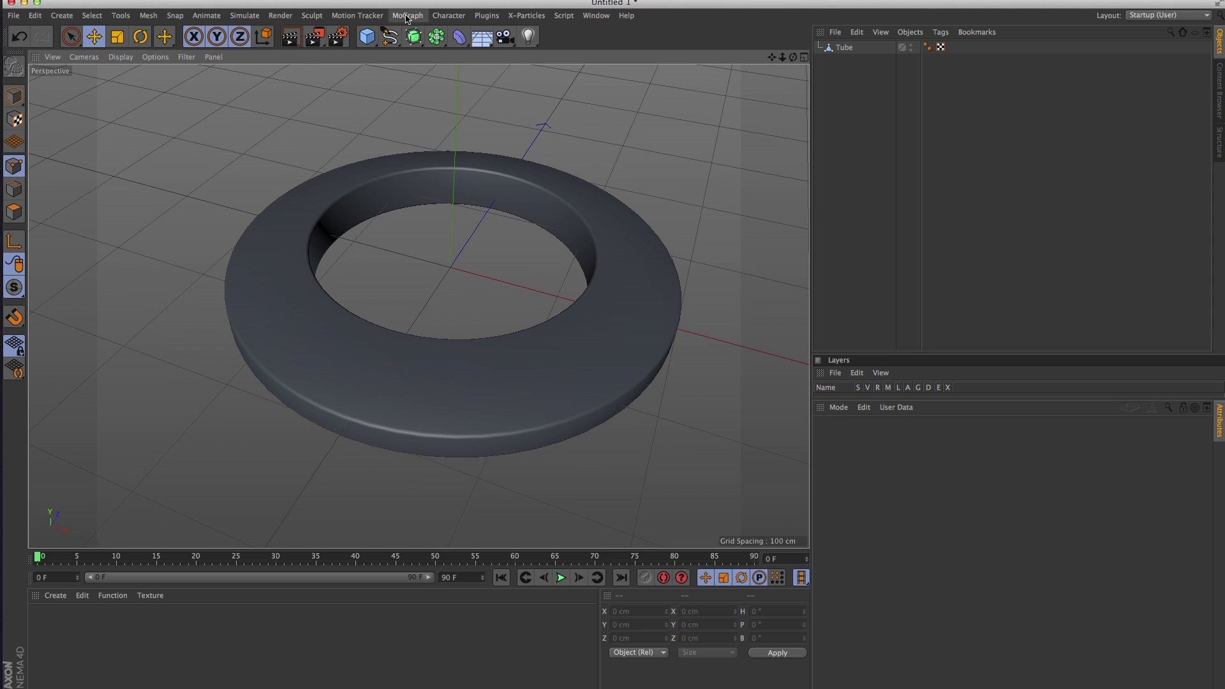
# - Browse the effector and primitive object menus without adding anything
pyautogui.click(406, 16)
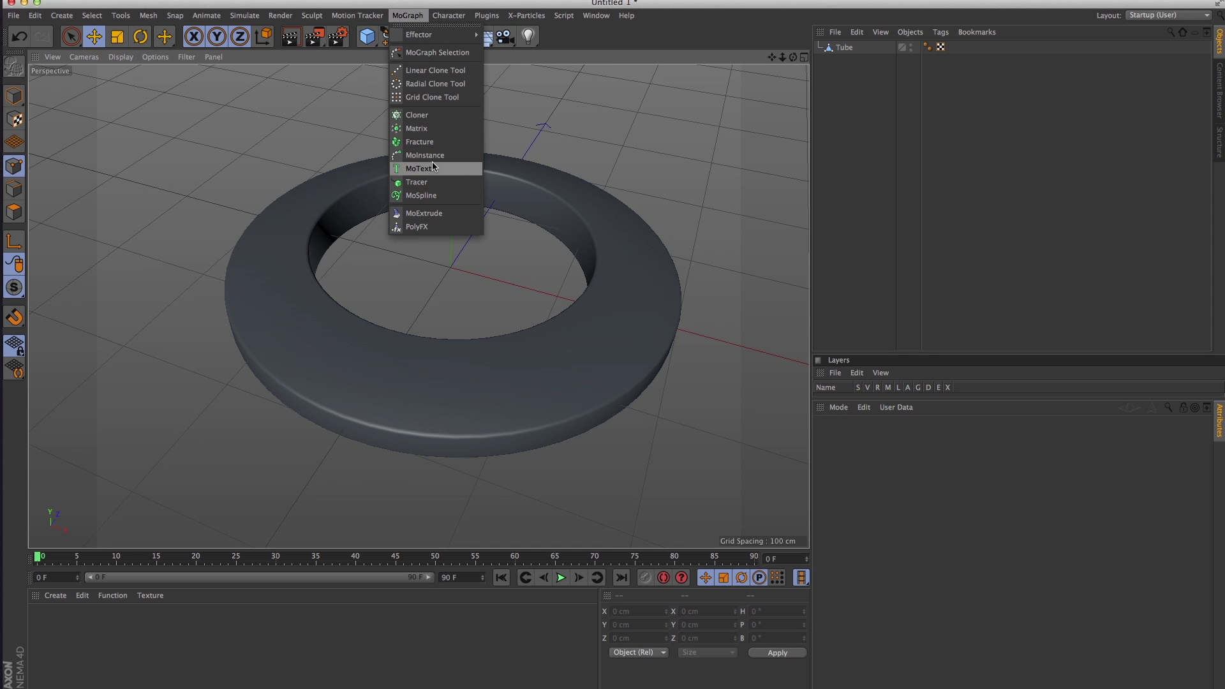
pyautogui.moveTo(443, 37)
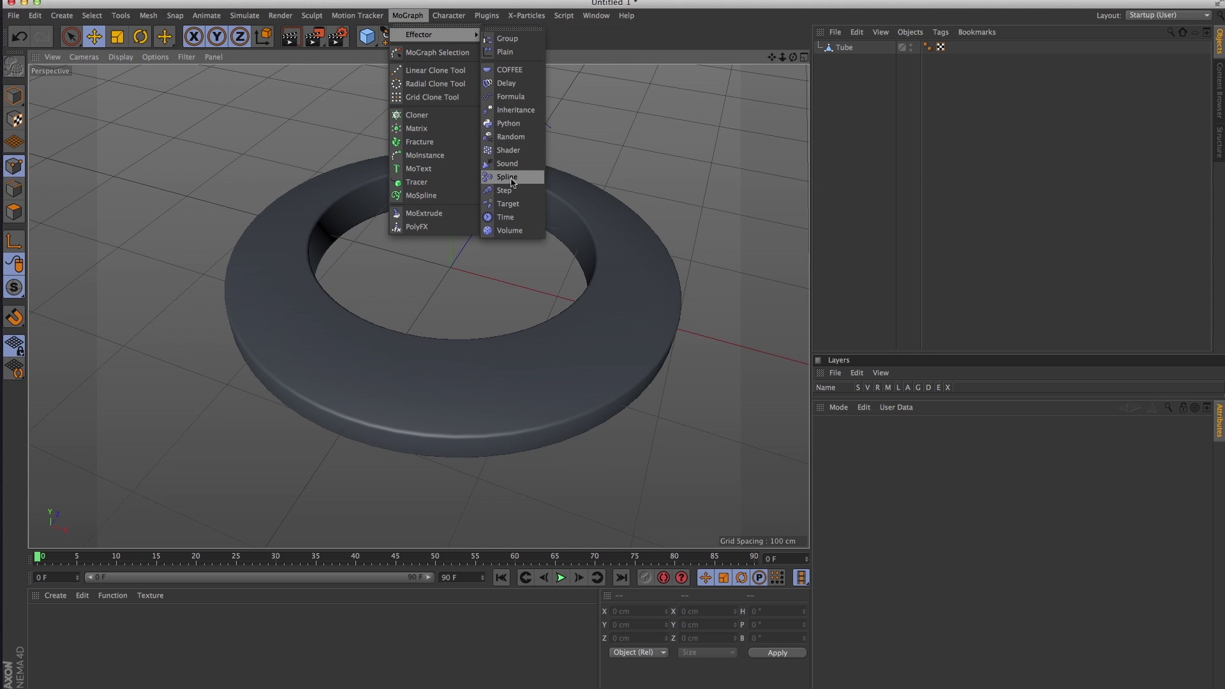
pyautogui.click(643, 37)
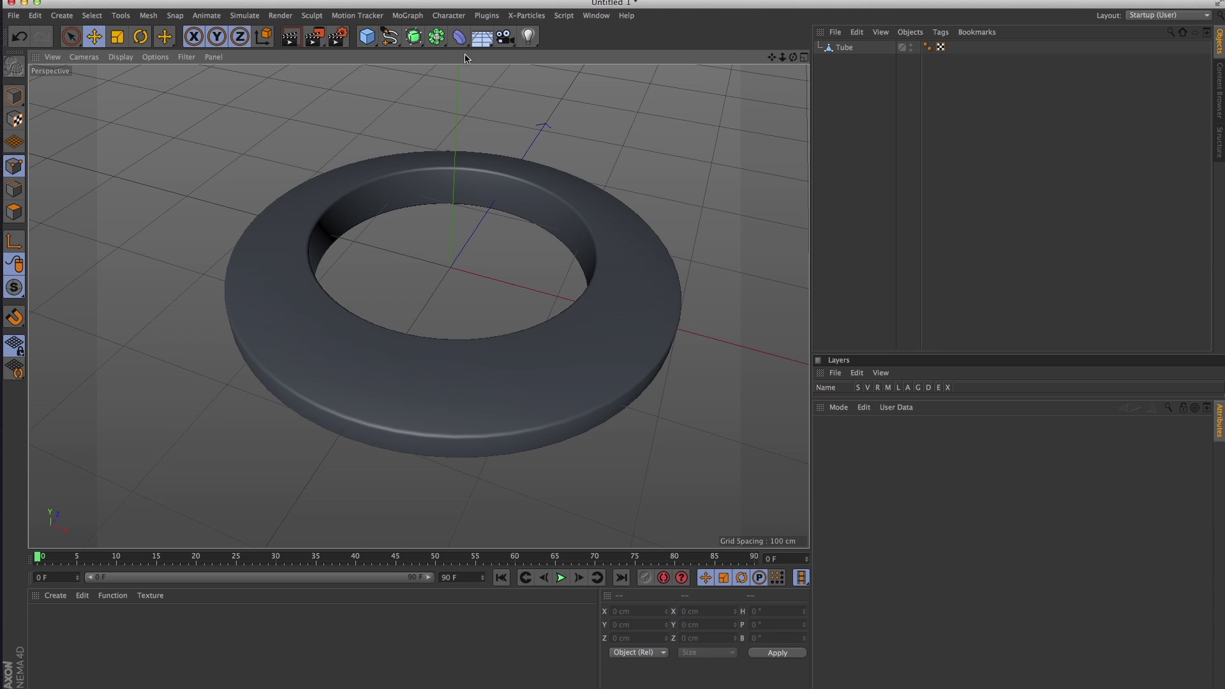
pyautogui.click(368, 36)
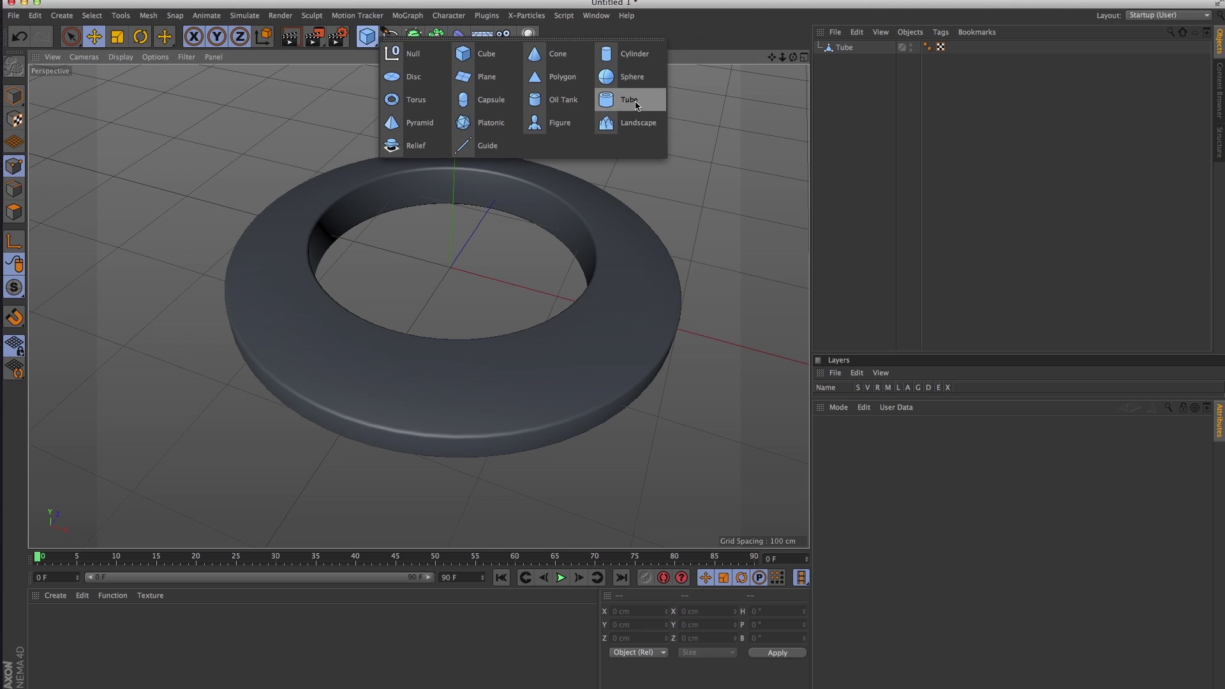
pyautogui.click(754, 24)
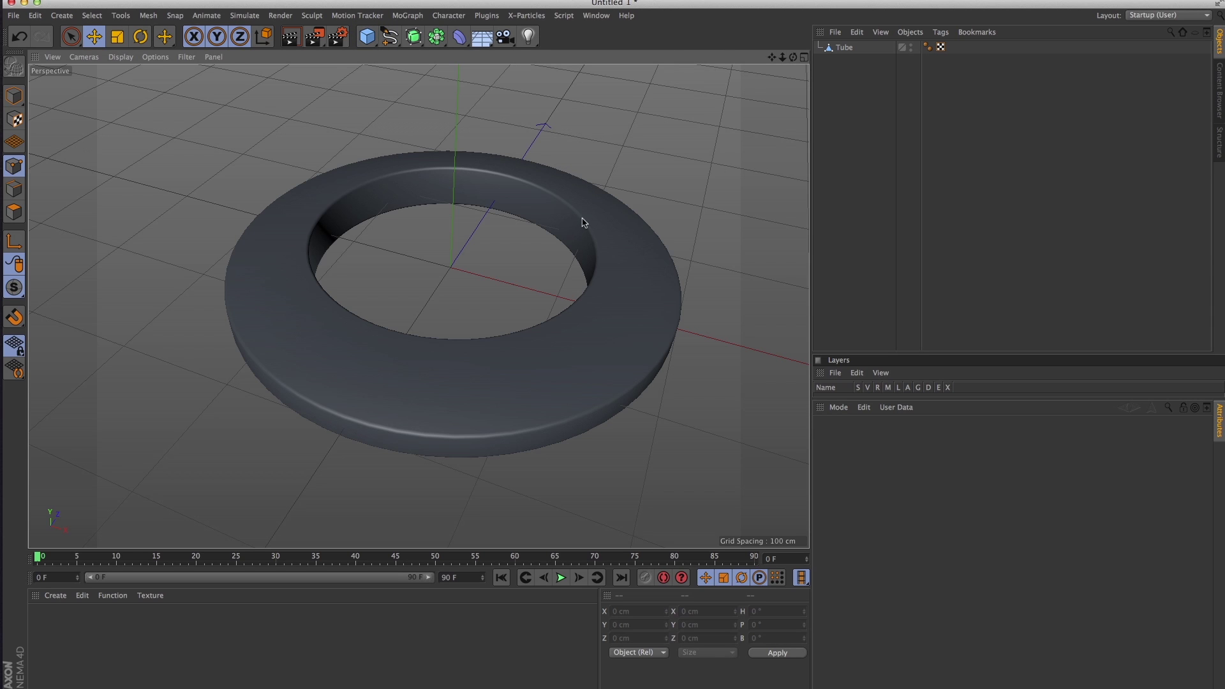
# - Zoom in closer and orbit down to a low side view of the ring
pyautogui.keyDown('alt'); pyautogui.moveTo(448, 334); pyautogui.dragTo(449, 353); pyautogui.keyUp('alt')
pyautogui.keyDown('alt'); pyautogui.moveTo(465, 375); pyautogui.dragTo(475, 353, button='right'); pyautogui.keyUp('alt')
pyautogui.keyDown('alt'); pyautogui.moveTo(500, 353); pyautogui.dragTo(462, 362, button='middle'); pyautogui.keyUp('alt')
pyautogui.keyDown('alt'); pyautogui.moveTo(464, 381); pyautogui.dragTo(467, 388); pyautogui.keyUp('alt')
pyautogui.keyDown('alt'); pyautogui.moveTo(468, 392); pyautogui.dragTo(470, 398, button='right'); pyautogui.keyUp('alt')
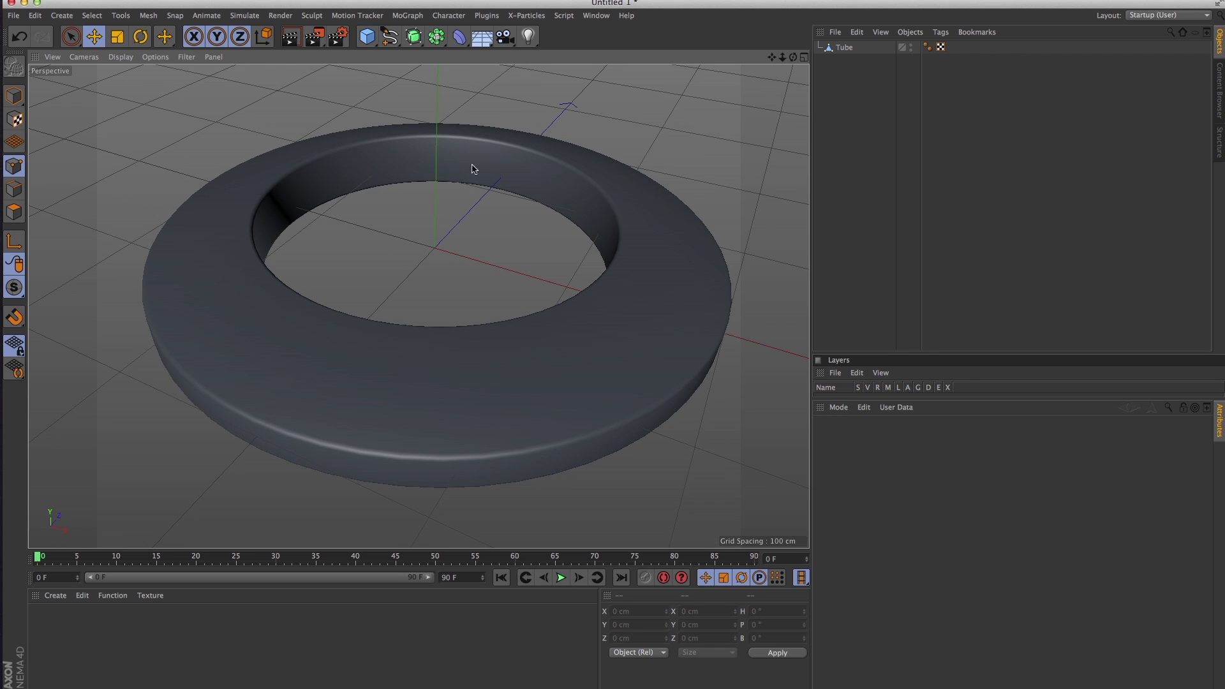
pyautogui.moveTo(479, 264)
pyautogui.keyDown('alt'); pyautogui.mouseDown()
pyautogui.moveTo(388, 177)
pyautogui.moveTo(495, 235)
pyautogui.moveTo(517, 268)
pyautogui.moveTo(505, 221)
pyautogui.moveTo(511, 240)
pyautogui.moveTo(465, 290)
pyautogui.moveTo(456, 243)
pyautogui.mouseUp(); pyautogui.keyUp('alt')
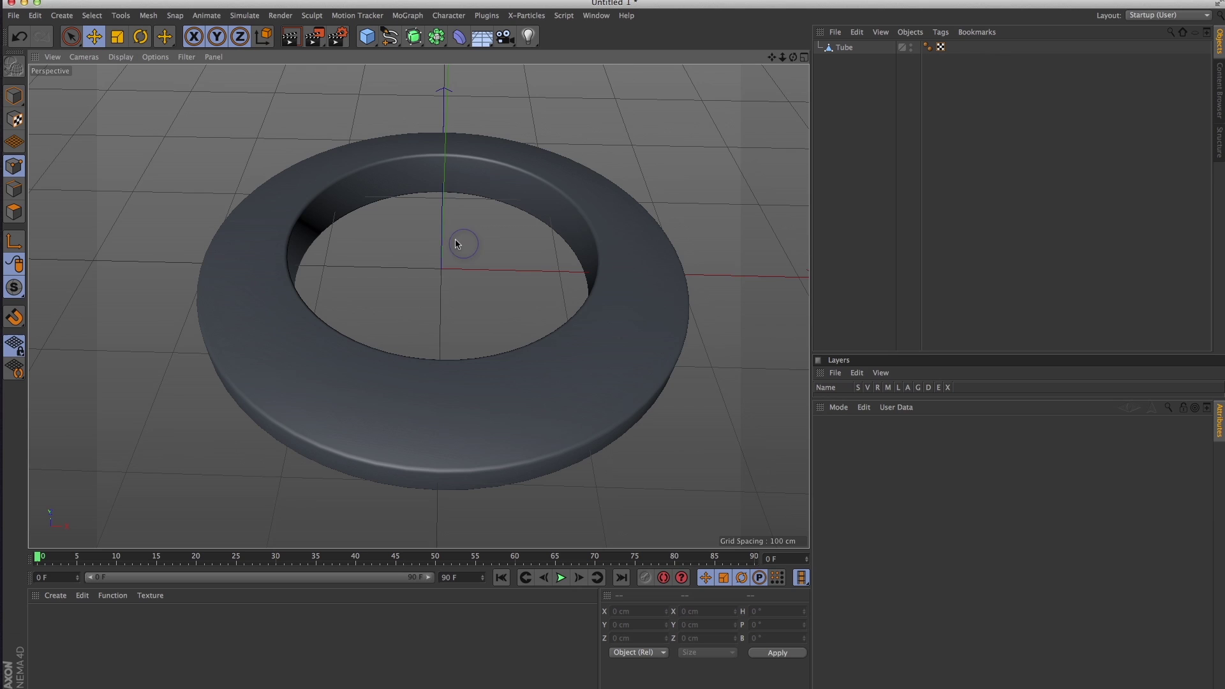
# - Add a MoText object and change its text to ROUNDING
pyautogui.click(407, 15)
pyautogui.click(438, 168)
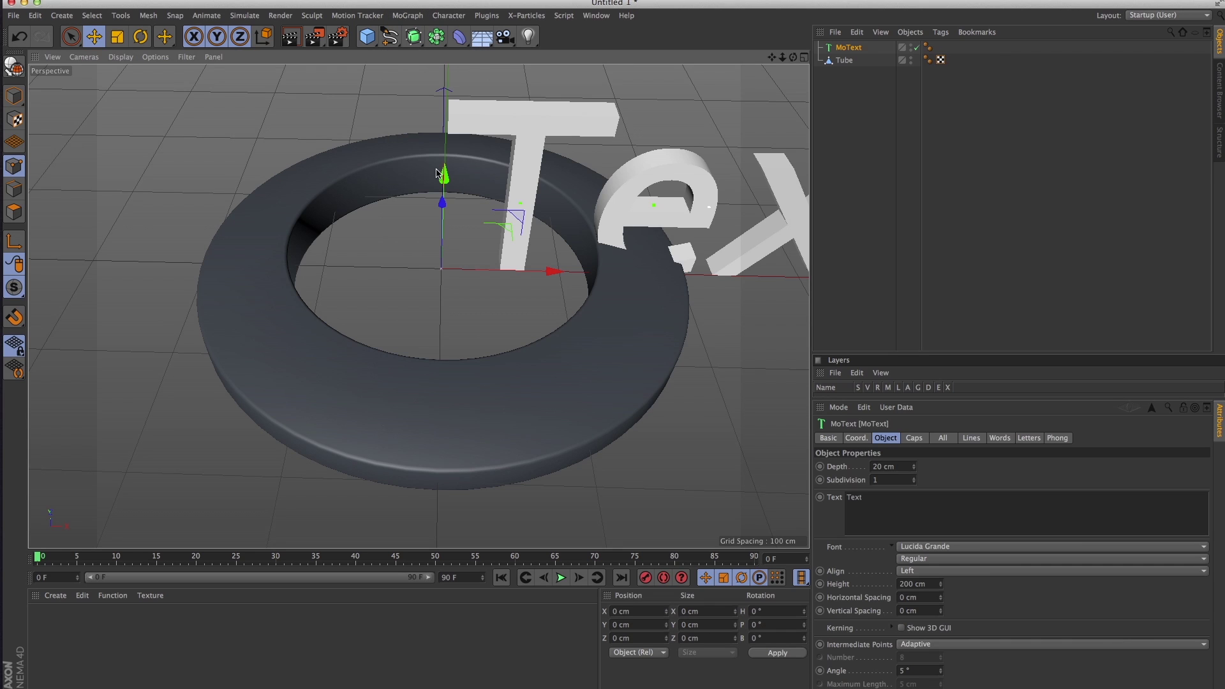
pyautogui.doubleClick(871, 499)
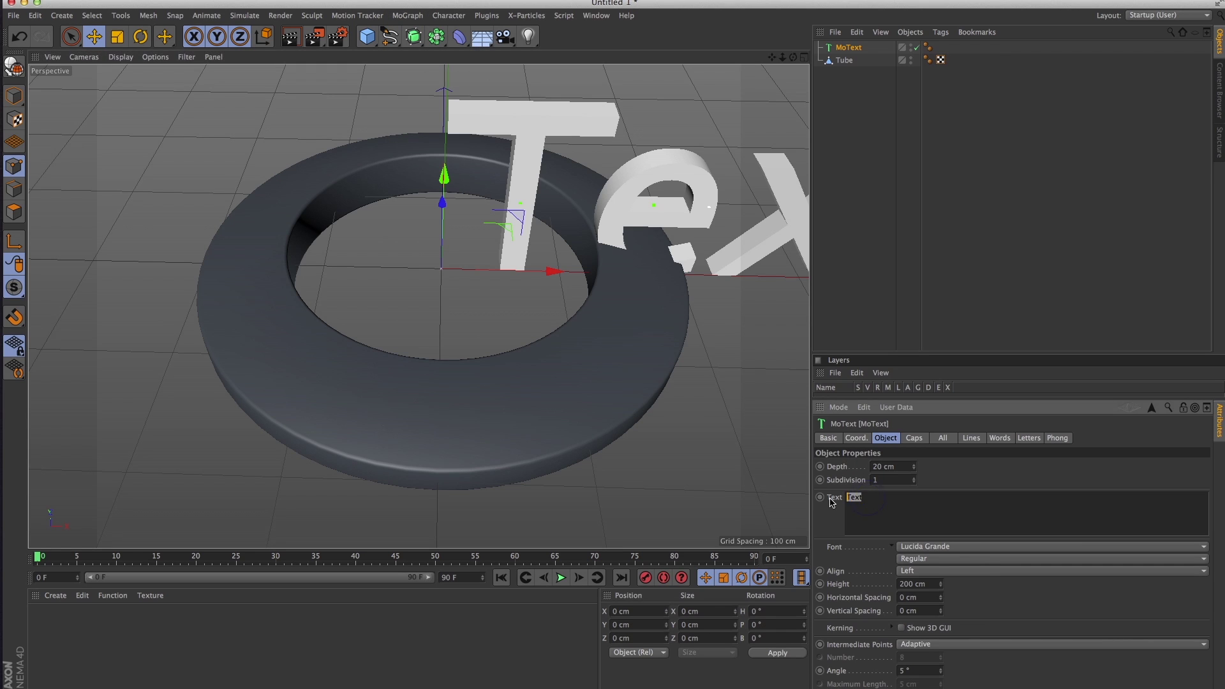
pyautogui.write('ROUNDING')
pyautogui.click(835, 50)
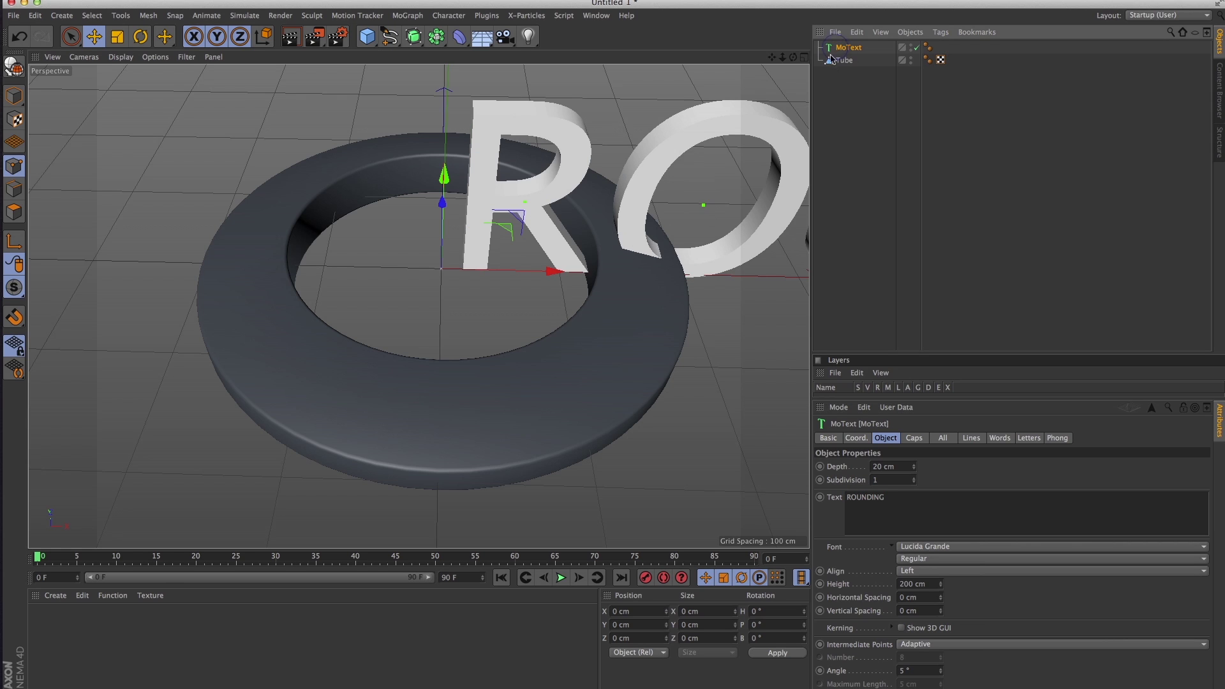
# - Set the text font to Helvetica Neue LT Com 75 Bold and reduce height to 35 cm
pyautogui.keyDown('alt'); pyautogui.moveTo(626, 381); pyautogui.dragTo(574, 380, button='middle'); pyautogui.keyUp('alt')
pyautogui.keyDown('alt'); pyautogui.moveTo(511, 275); pyautogui.dragTo(482, 234); pyautogui.keyUp('alt')
pyautogui.scroll(-3, 528, 241)
pyautogui.click(927, 547)
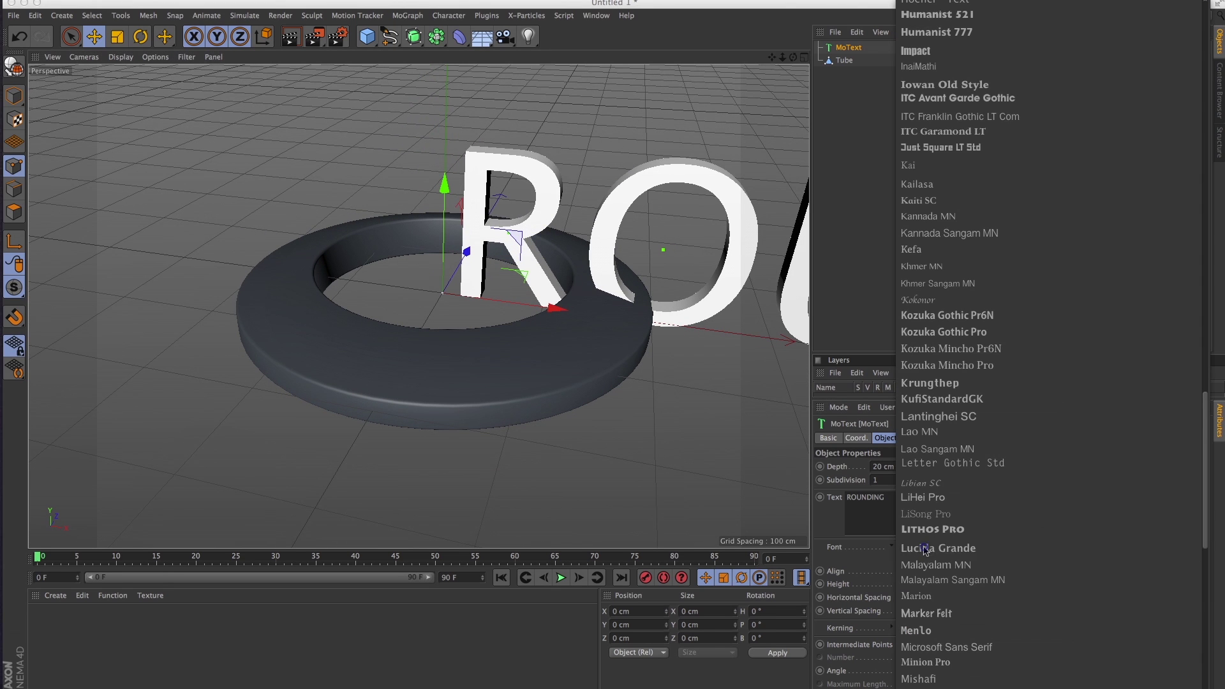
pyautogui.scroll(10, 979, 303)
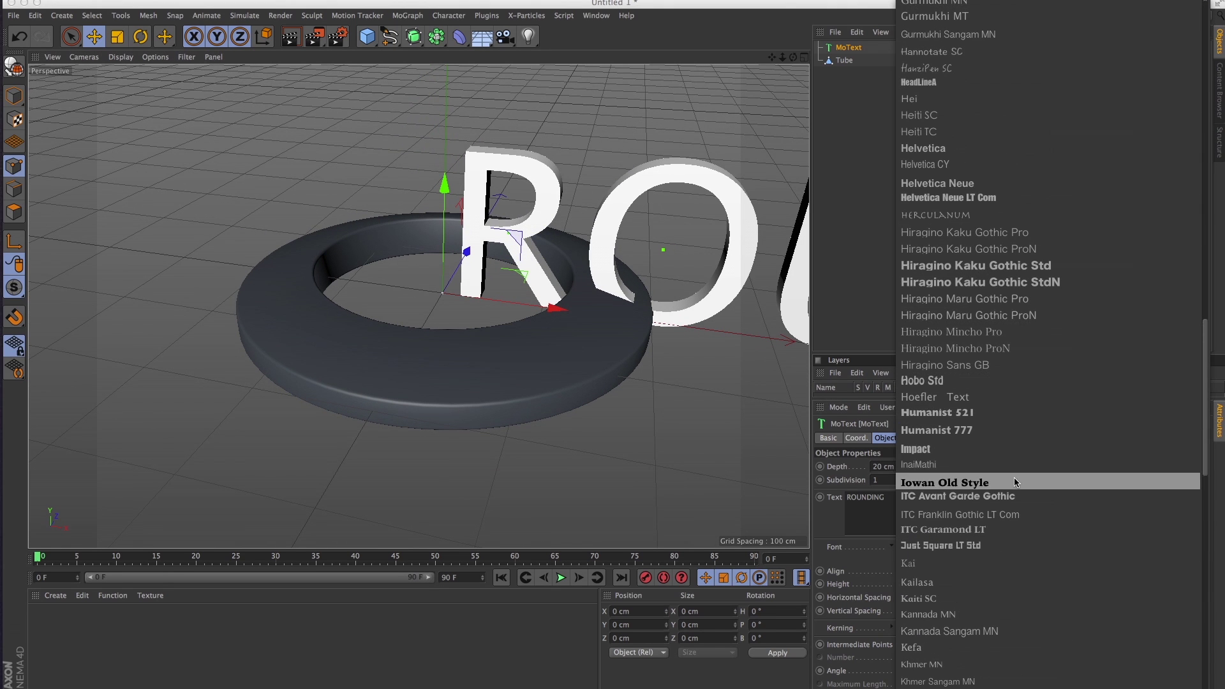
pyautogui.click(974, 198)
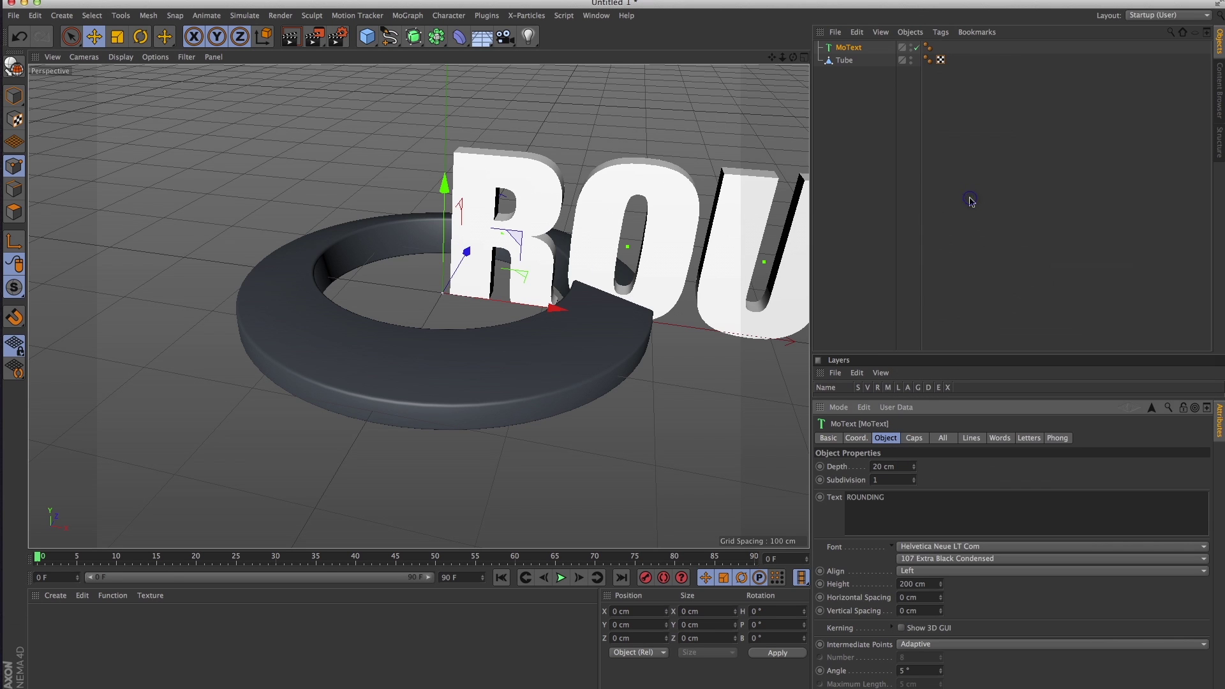
pyautogui.click(921, 558)
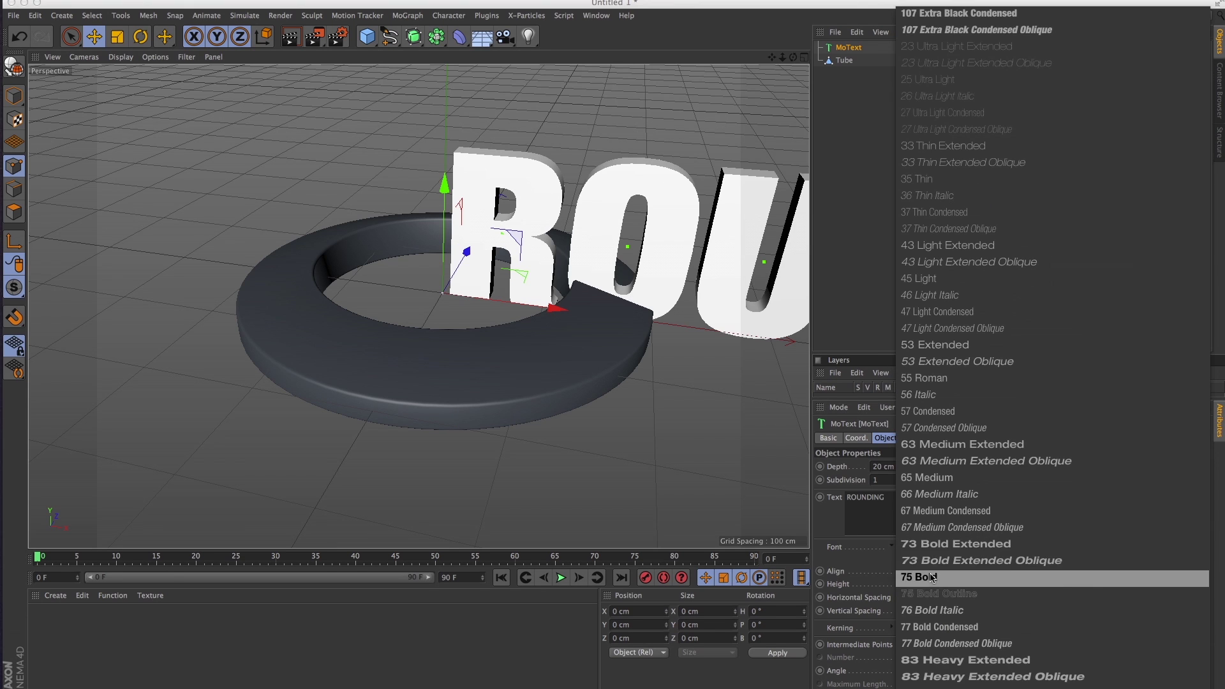
pyautogui.click(930, 575)
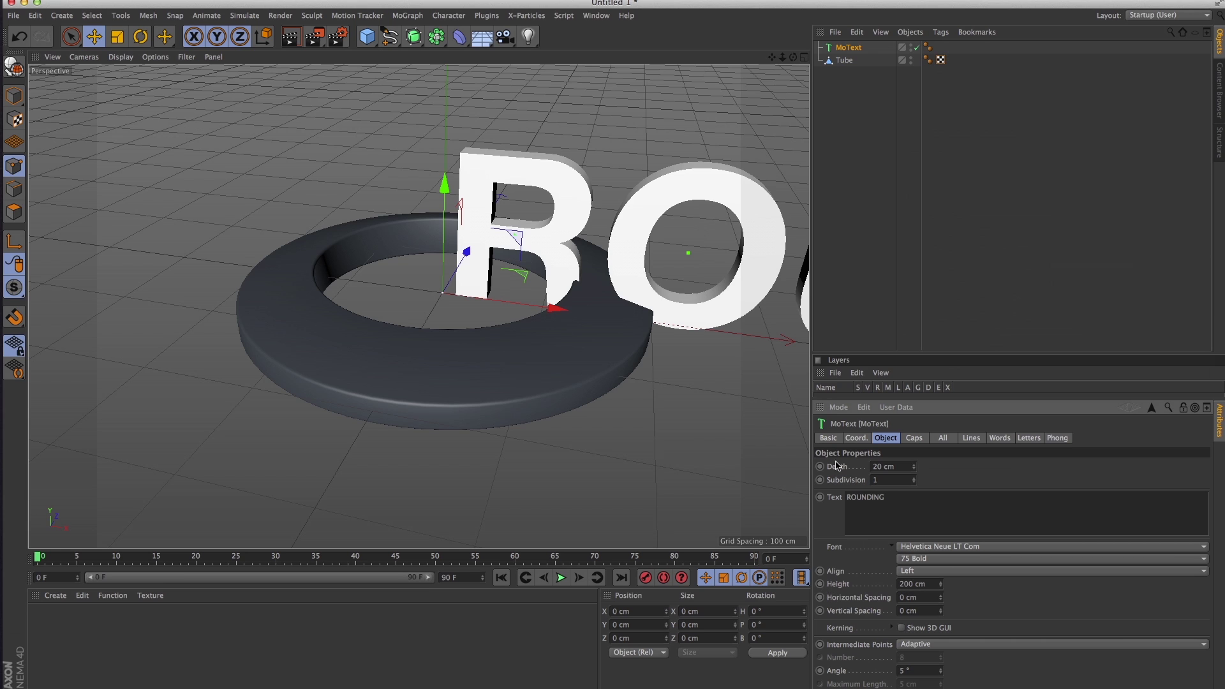
pyautogui.keyDown('alt'); pyautogui.moveTo(630, 366); pyautogui.dragTo(605, 380, button='middle'); pyautogui.keyUp('alt')
pyautogui.moveTo(940, 587)
pyautogui.mouseDown()
pyautogui.moveTo(944, 657)
pyautogui.moveTo(953, 604)
pyautogui.moveTo(942, 597)
pyautogui.mouseUp()
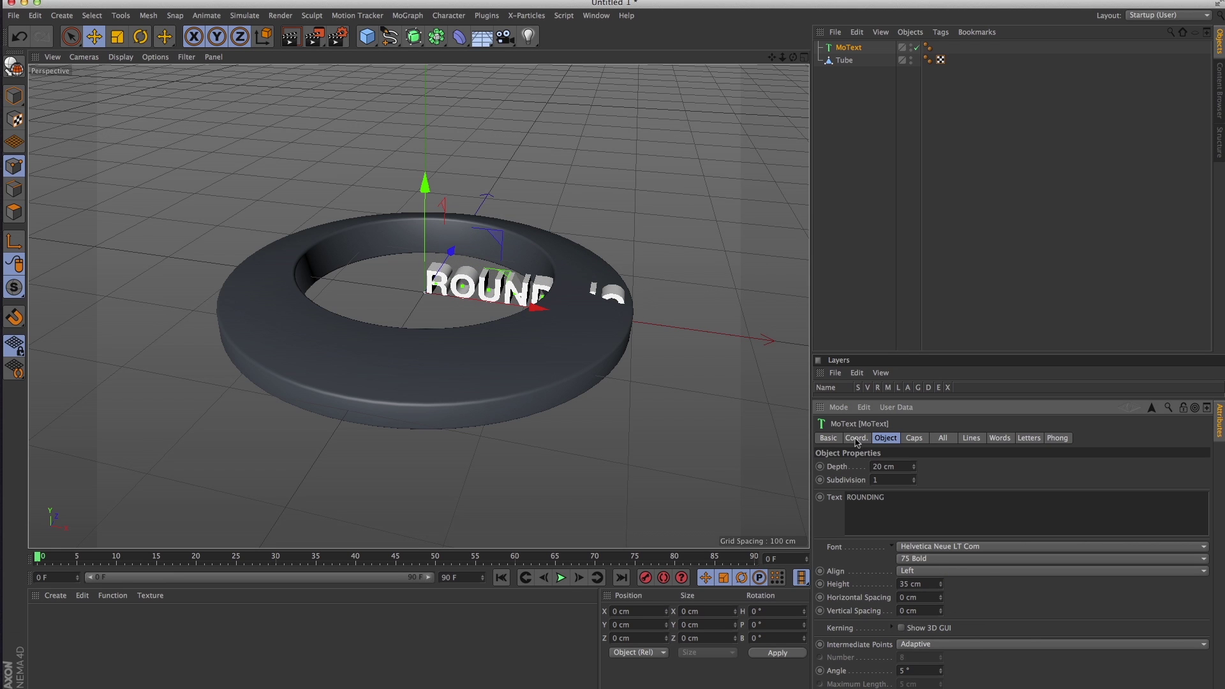
# - Set the MoText alignment to Middle so ROUNDING centres on its origin
pyautogui.click(911, 573)
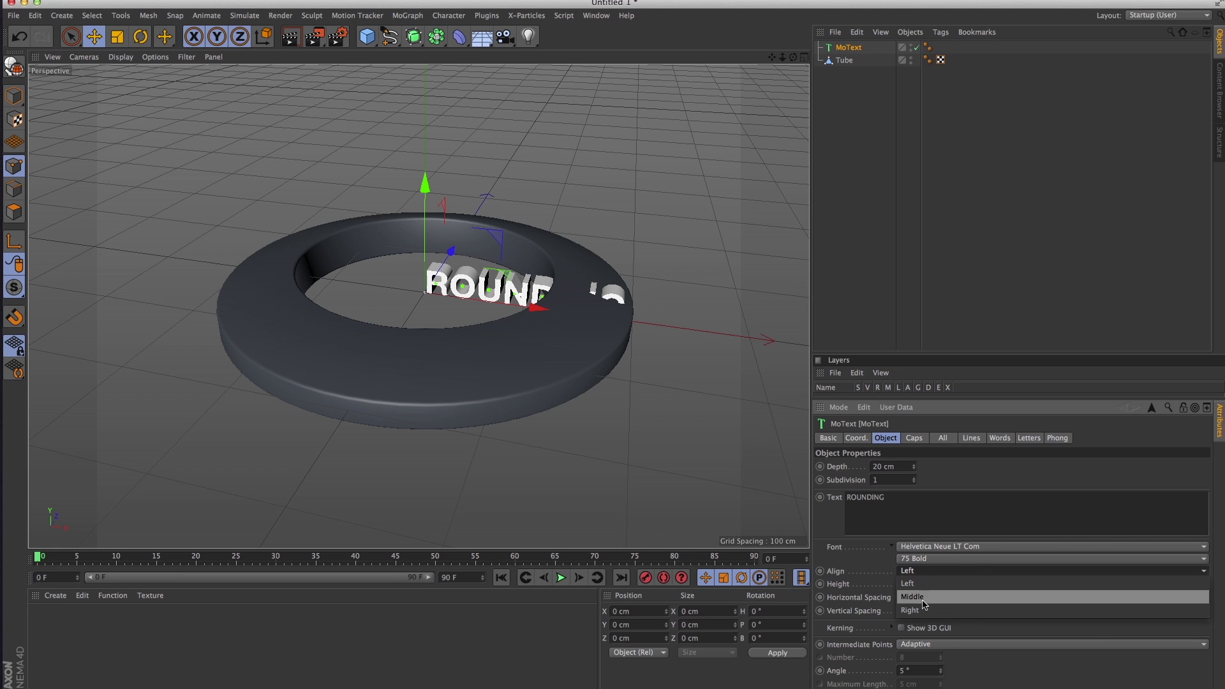
pyautogui.click(925, 602)
pyautogui.keyDown('alt'); pyautogui.moveTo(603, 429); pyautogui.dragTo(511, 381); pyautogui.keyUp('alt')
pyautogui.keyDown('alt'); pyautogui.moveTo(510, 381); pyautogui.dragTo(590, 285, button='right'); pyautogui.keyUp('alt')
pyautogui.keyDown('alt'); pyautogui.moveTo(590, 285); pyautogui.dragTo(465, 382); pyautogui.keyUp('alt')
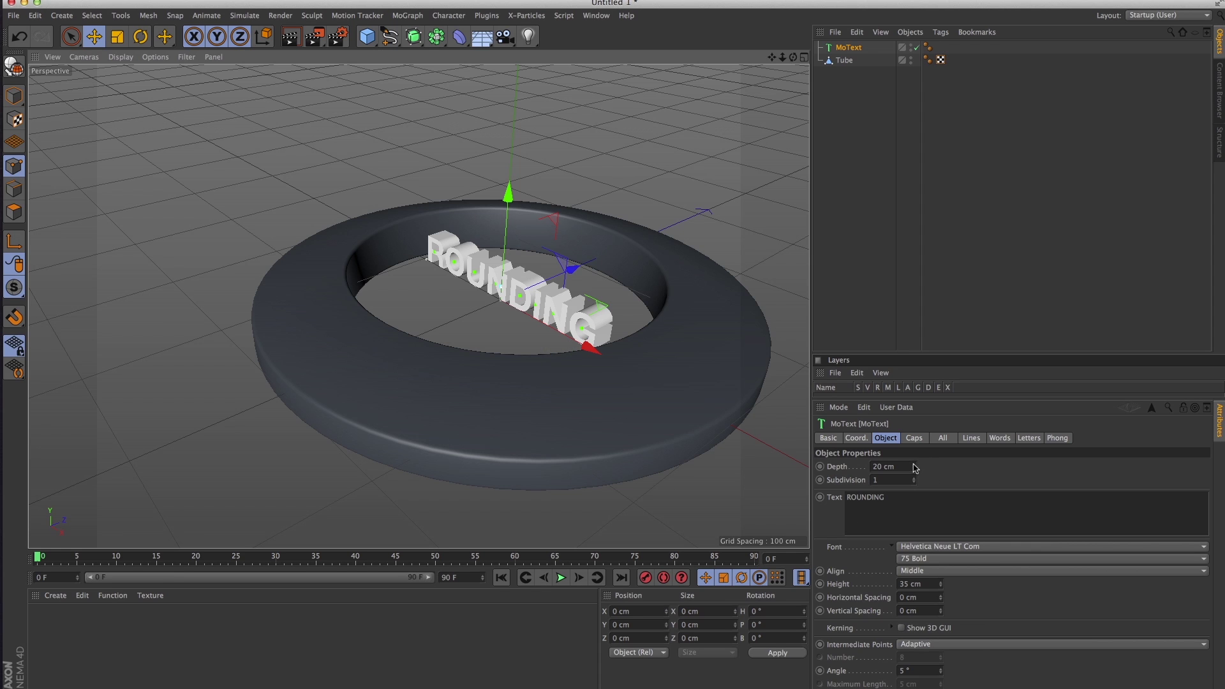
# - Lower the text extrusion depth to -4 cm
pyautogui.moveTo(914, 466)
pyautogui.mouseDown()
pyautogui.moveTo(914, 552)
pyautogui.moveTo(928, 482)
pyautogui.mouseUp()
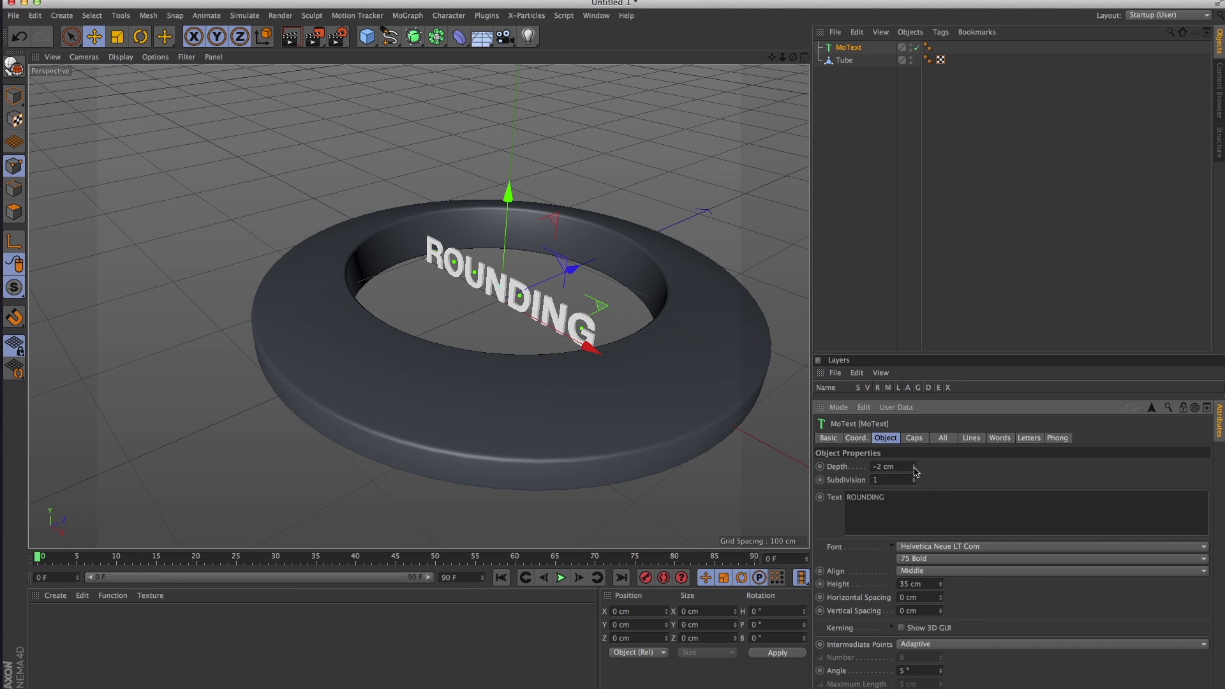
pyautogui.click(914, 469)
pyautogui.click(915, 471)
pyautogui.keyDown('alt'); pyautogui.moveTo(496, 421); pyautogui.dragTo(521, 429, button='middle'); pyautogui.keyUp('alt')
pyautogui.moveTo(435, 407)
pyautogui.keyDown('alt'); pyautogui.mouseDown()
pyautogui.moveTo(476, 415)
pyautogui.moveTo(453, 383)
pyautogui.moveTo(511, 402)
pyautogui.moveTo(536, 381)
pyautogui.mouseUp(); pyautogui.keyUp('alt')
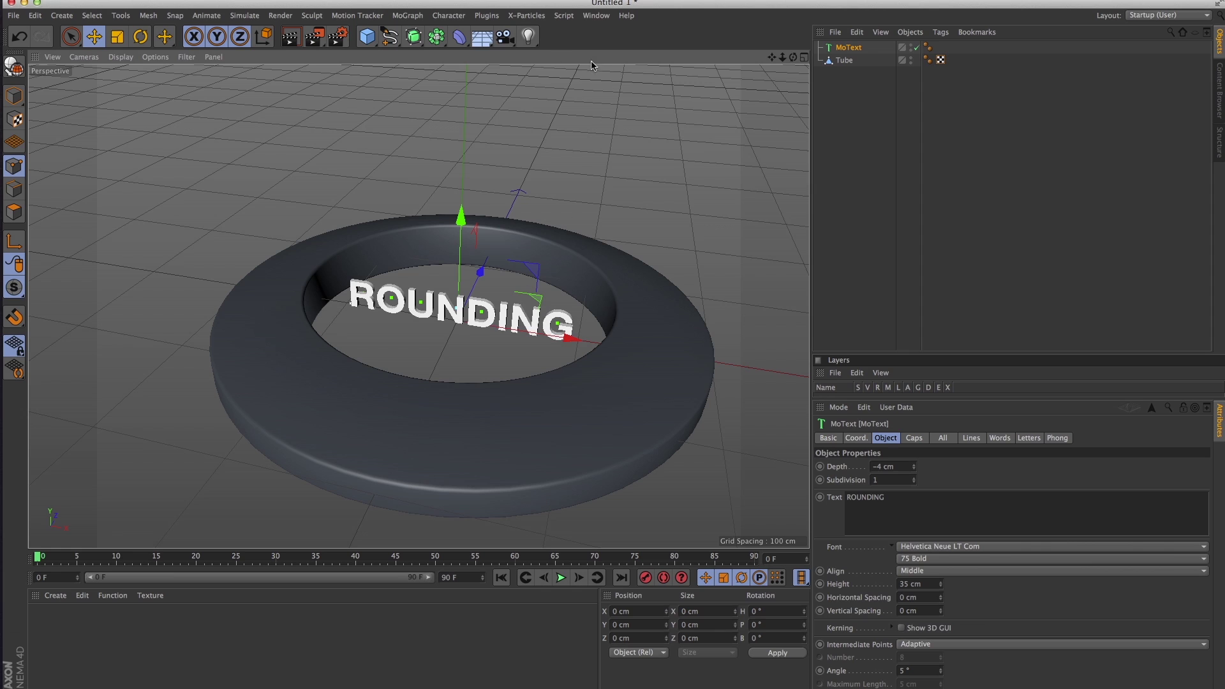
# - Add a Circle spline in the XZ plane with radius about 173 cm
pyautogui.click(389, 37)
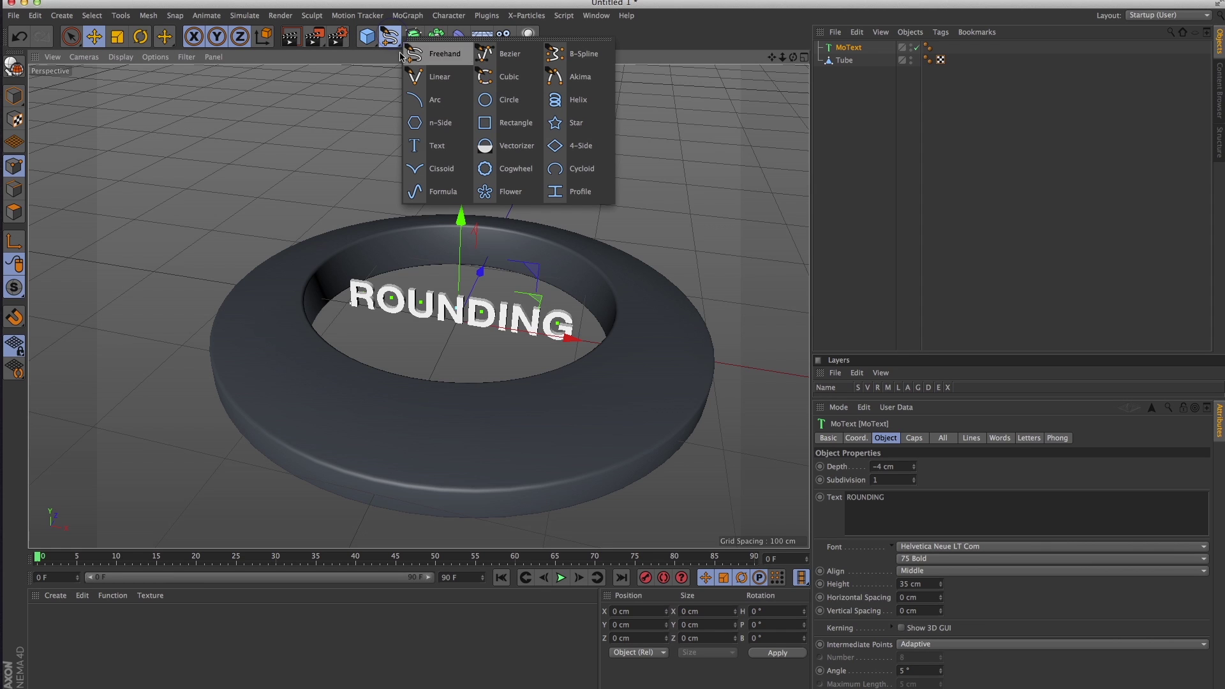
pyautogui.click(530, 102)
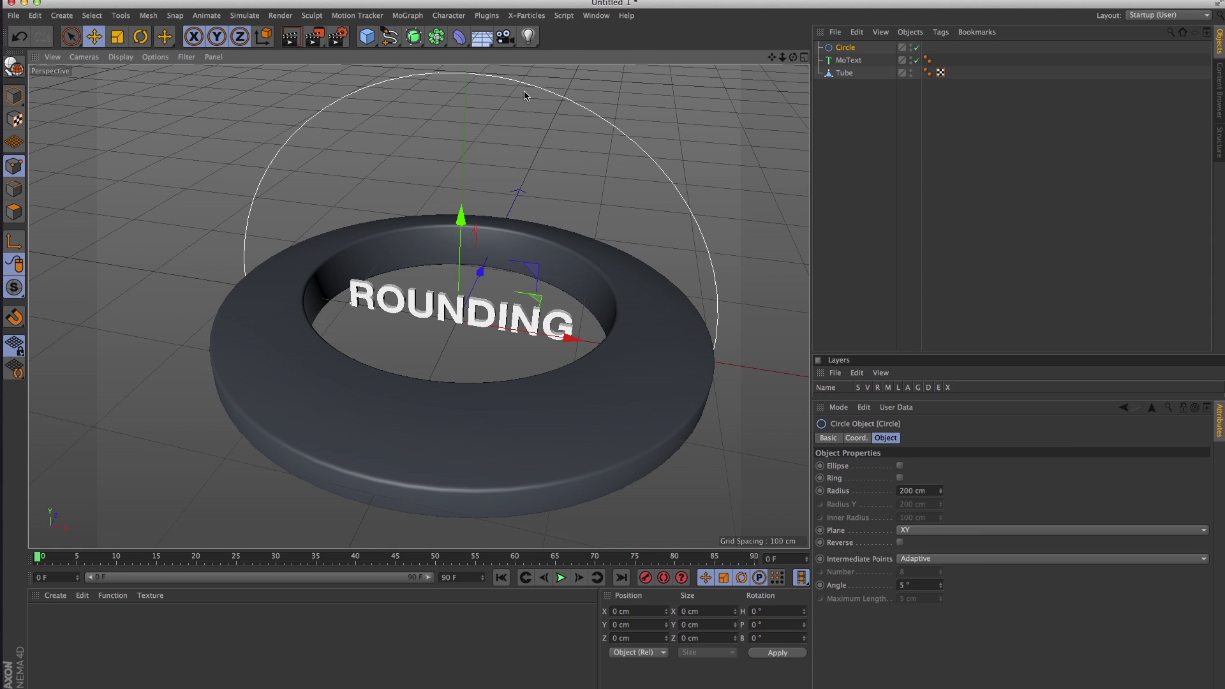
pyautogui.click(909, 533)
pyautogui.click(919, 561)
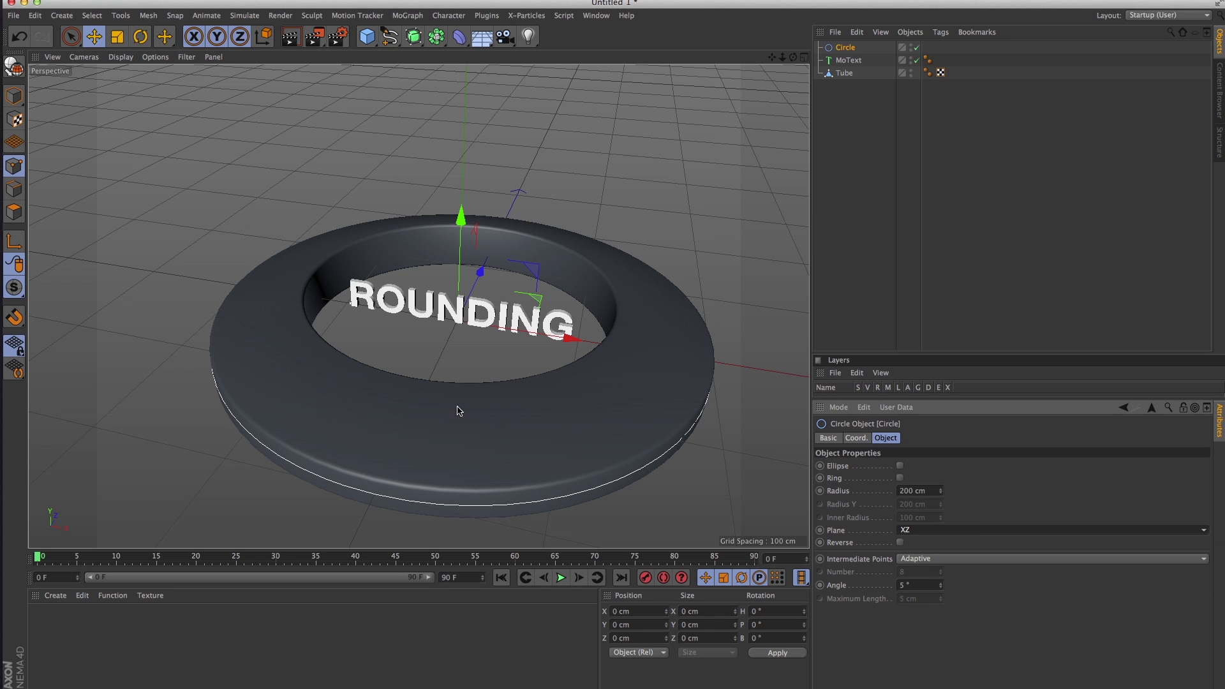
pyautogui.moveTo(935, 492); pyautogui.dragTo(945, 510)
# - Raise the circle to P.Y 22 cm, then reselect the ROUNDING text
pyautogui.click(856, 438)
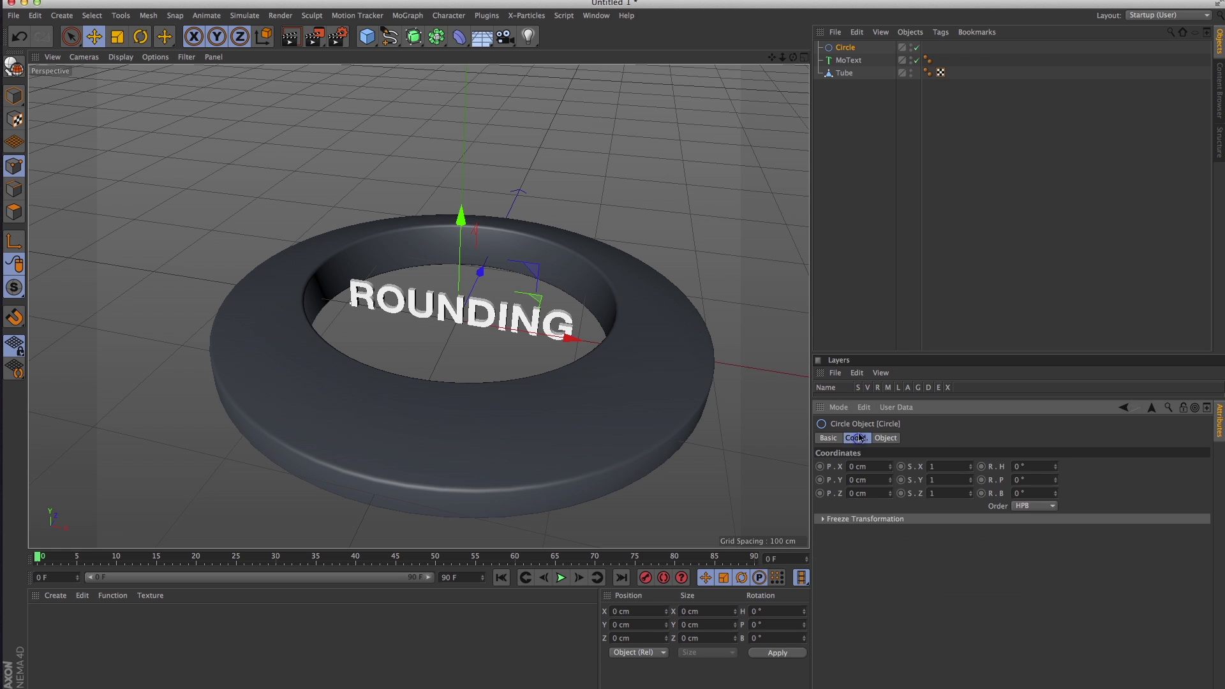
pyautogui.moveTo(891, 483)
pyautogui.mouseDown()
pyautogui.moveTo(888, 466)
pyautogui.moveTo(892, 480)
pyautogui.mouseUp()
pyautogui.keyDown('alt'); pyautogui.moveTo(661, 388); pyautogui.dragTo(498, 445); pyautogui.keyUp('alt')
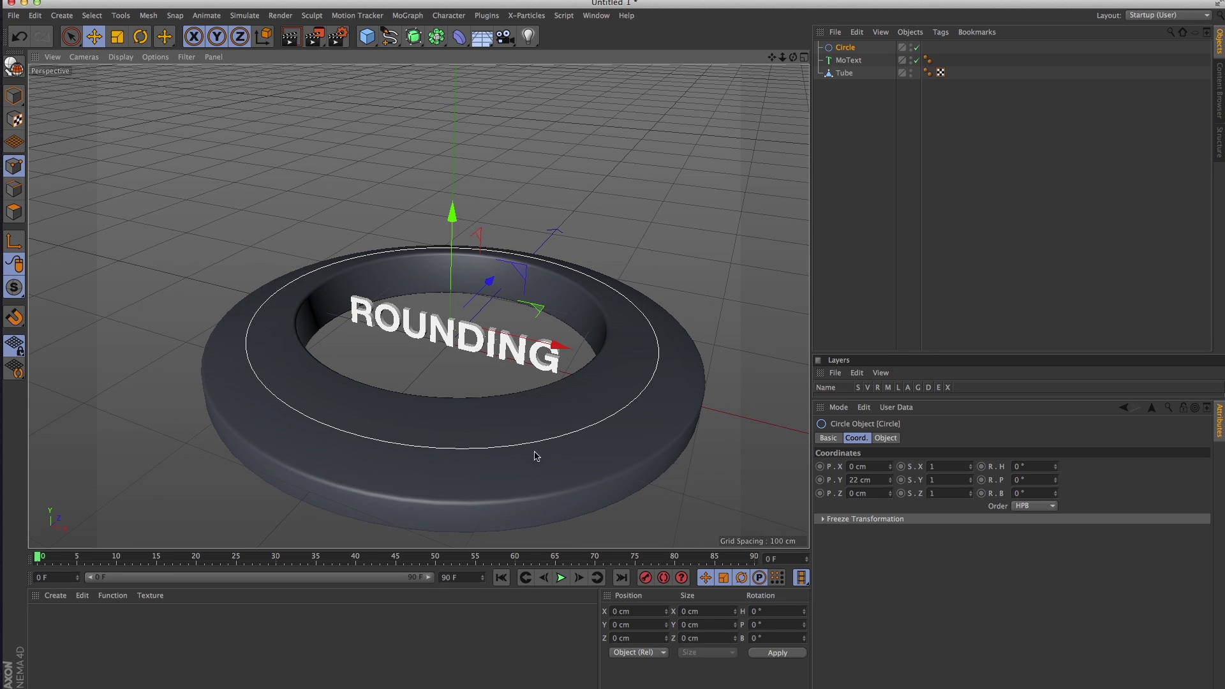
pyautogui.click(845, 60)
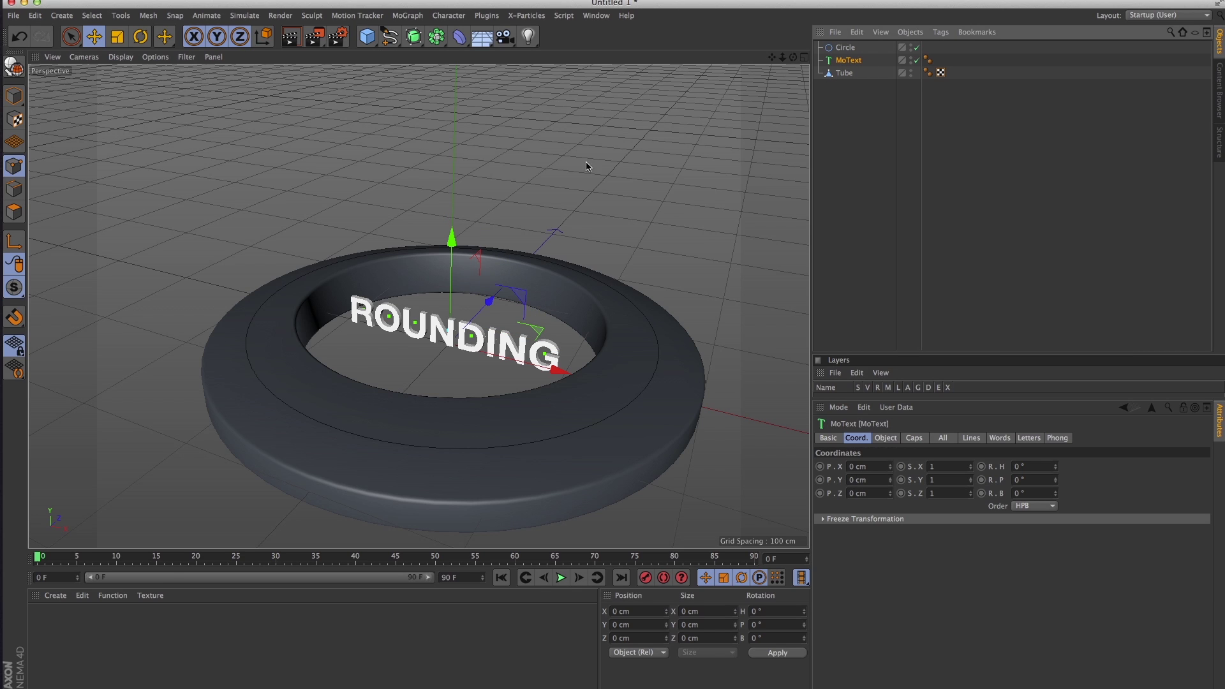
# - Add a Spline effector using the Circle as its spline, and hide the Tube
pyautogui.click(407, 15)
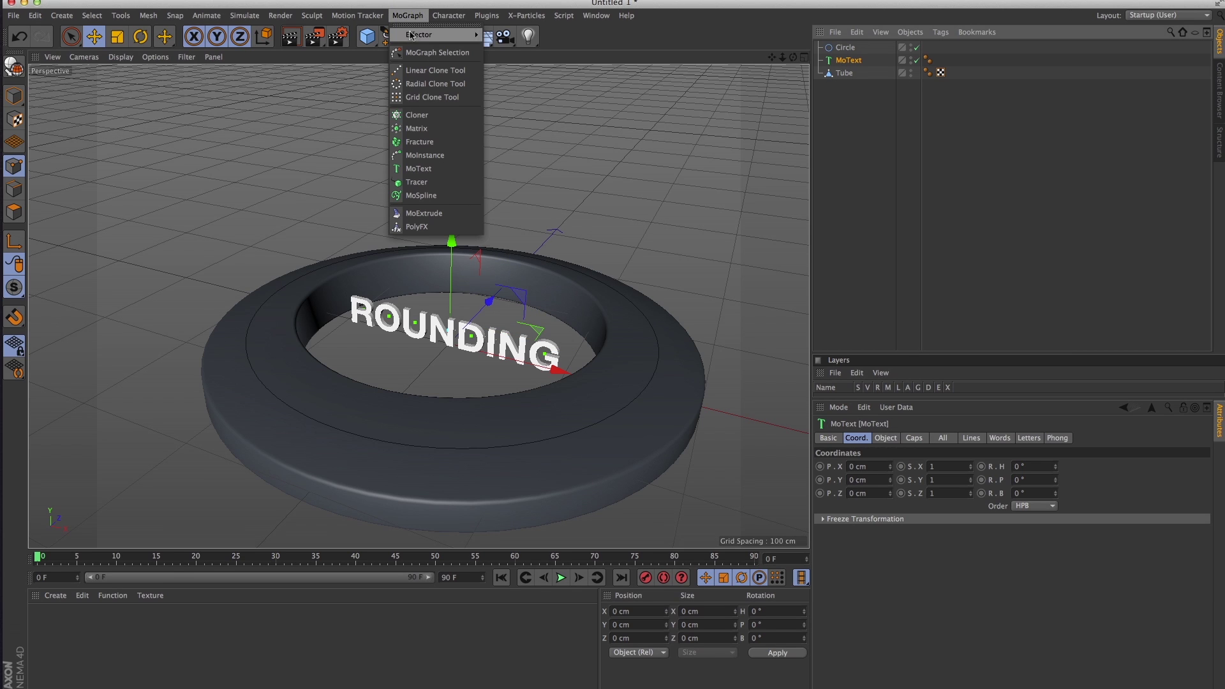
pyautogui.moveTo(410, 35)
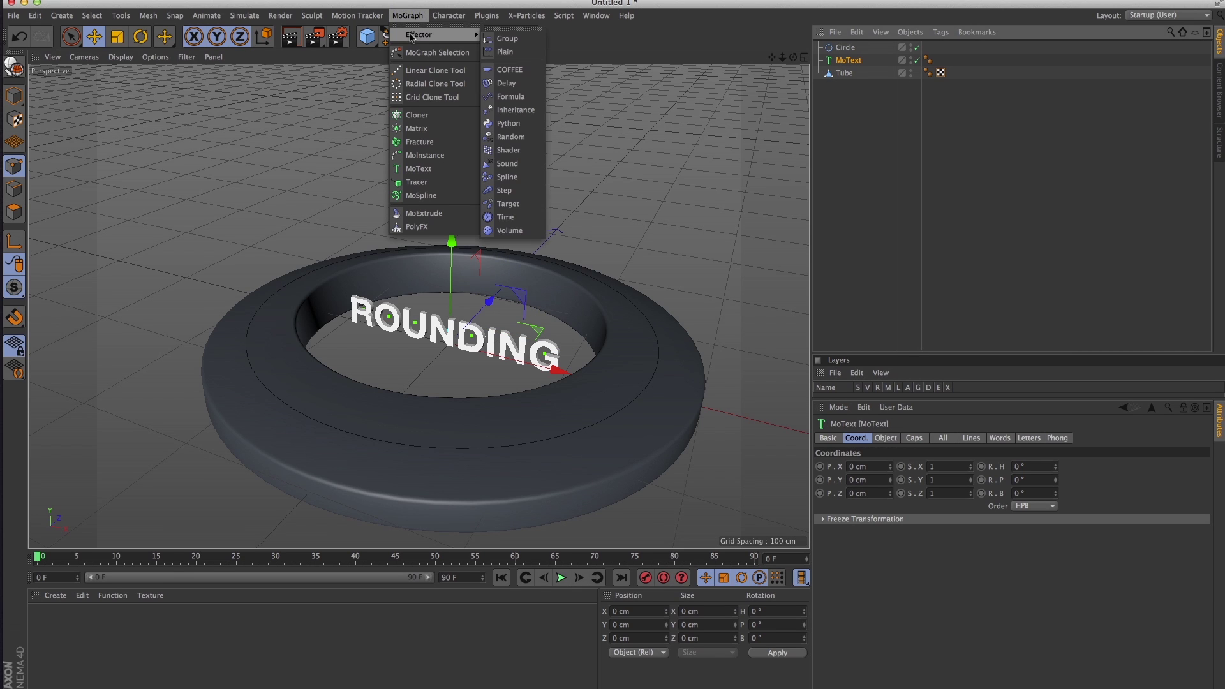
pyautogui.click(507, 177)
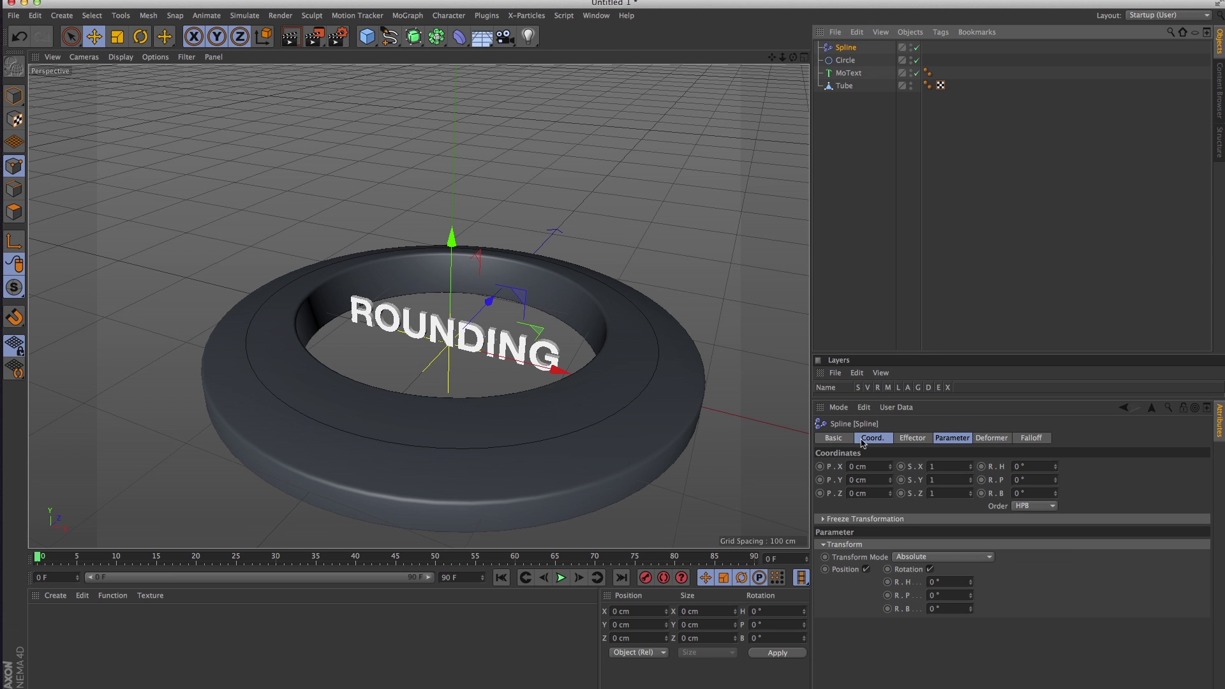
pyautogui.click(910, 439)
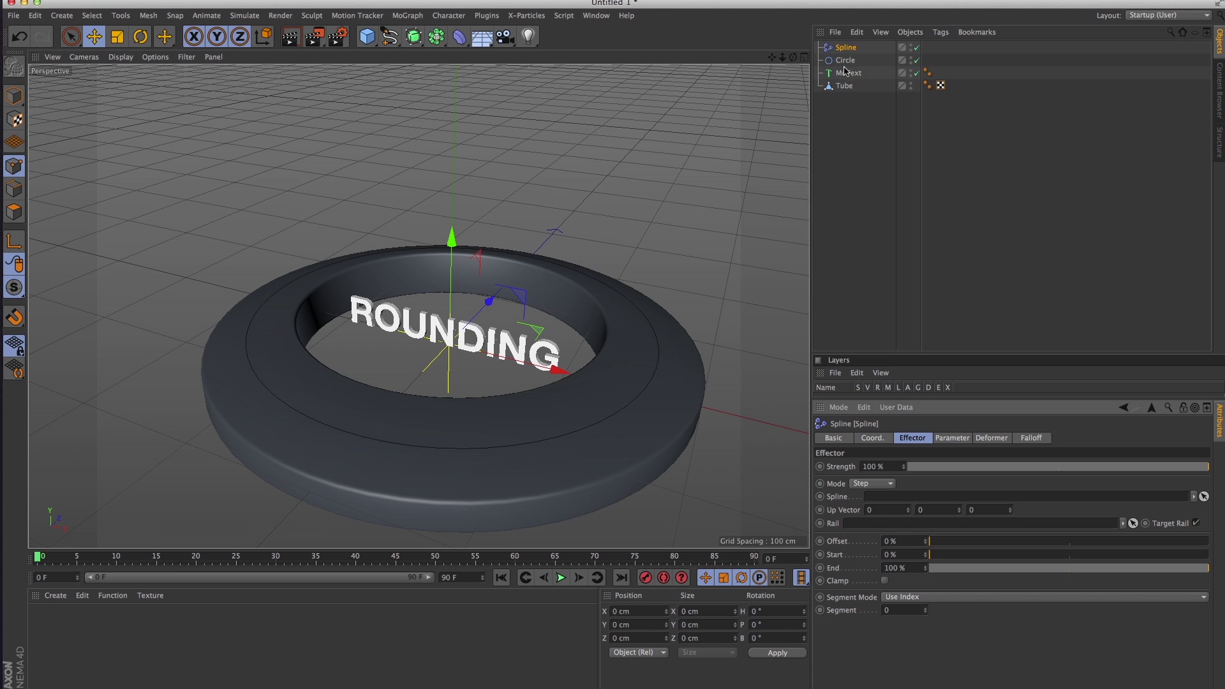
pyautogui.moveTo(842, 62); pyautogui.dragTo(881, 498)
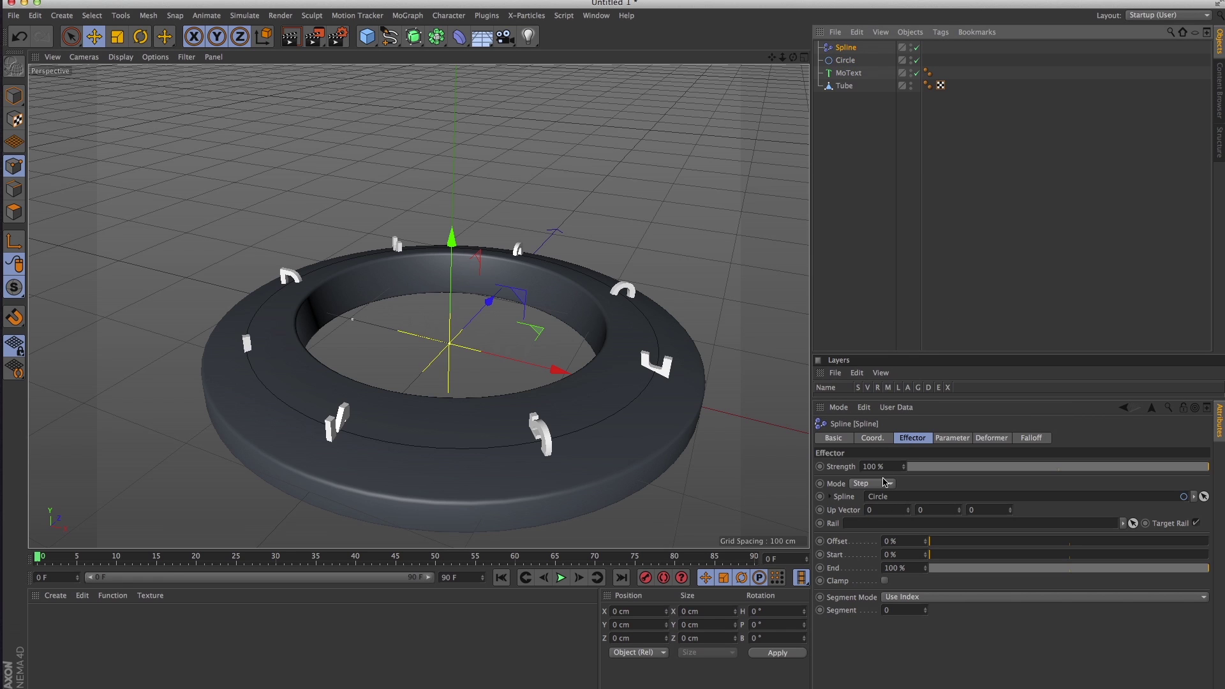
pyautogui.click(912, 84)
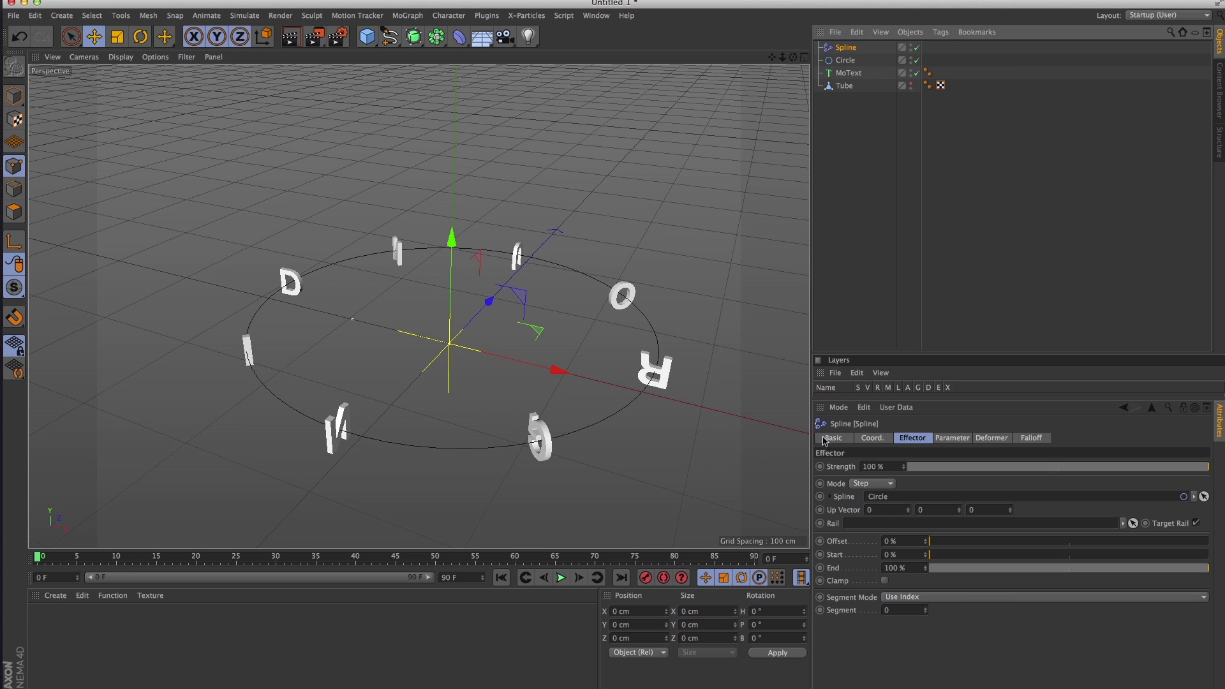
# - Switch the Spline effector to Relative mode and set Start to 83%
pyautogui.click(871, 483)
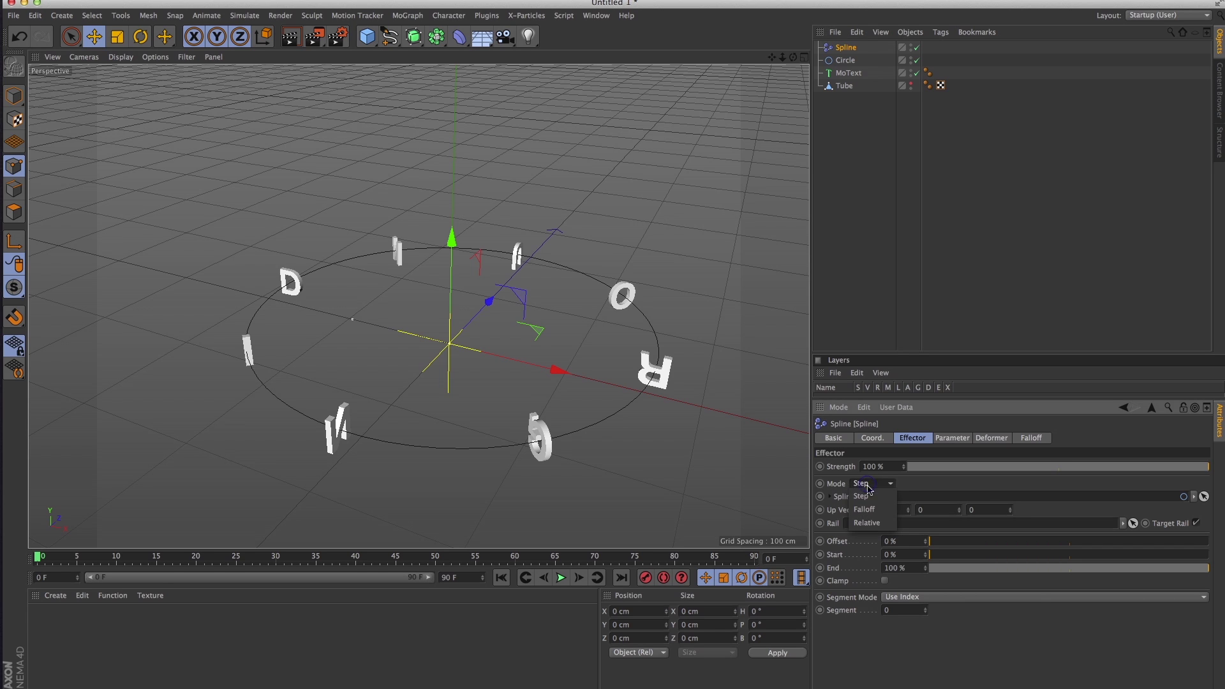
pyautogui.click(882, 515)
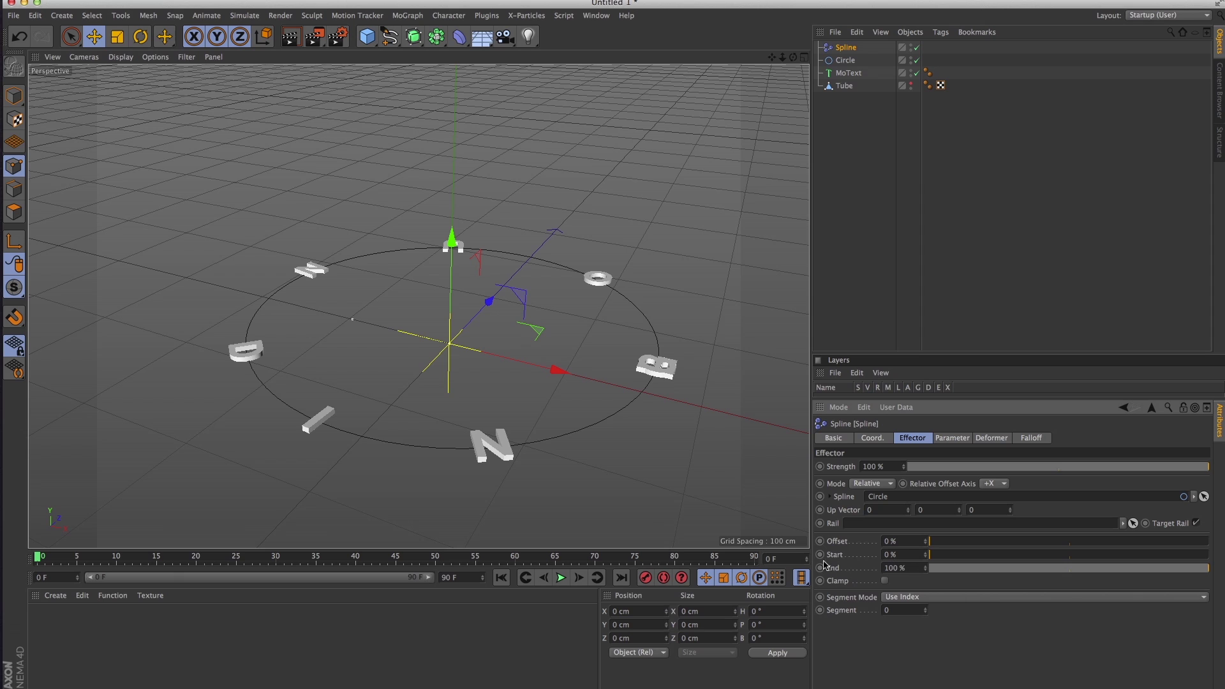
pyautogui.moveTo(925, 554); pyautogui.dragTo(929, 503)
pyautogui.click(926, 558)
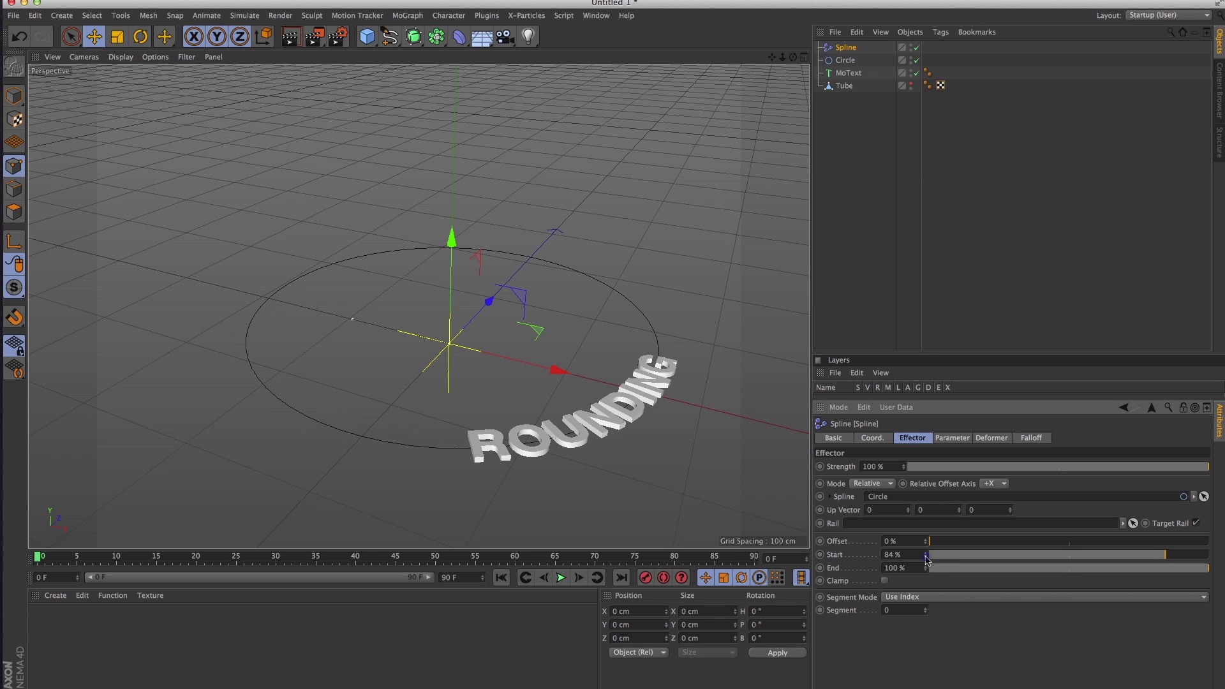
pyautogui.keyDown('alt'); pyautogui.moveTo(571, 431); pyautogui.dragTo(600, 423, button='middle'); pyautogui.keyUp('alt')
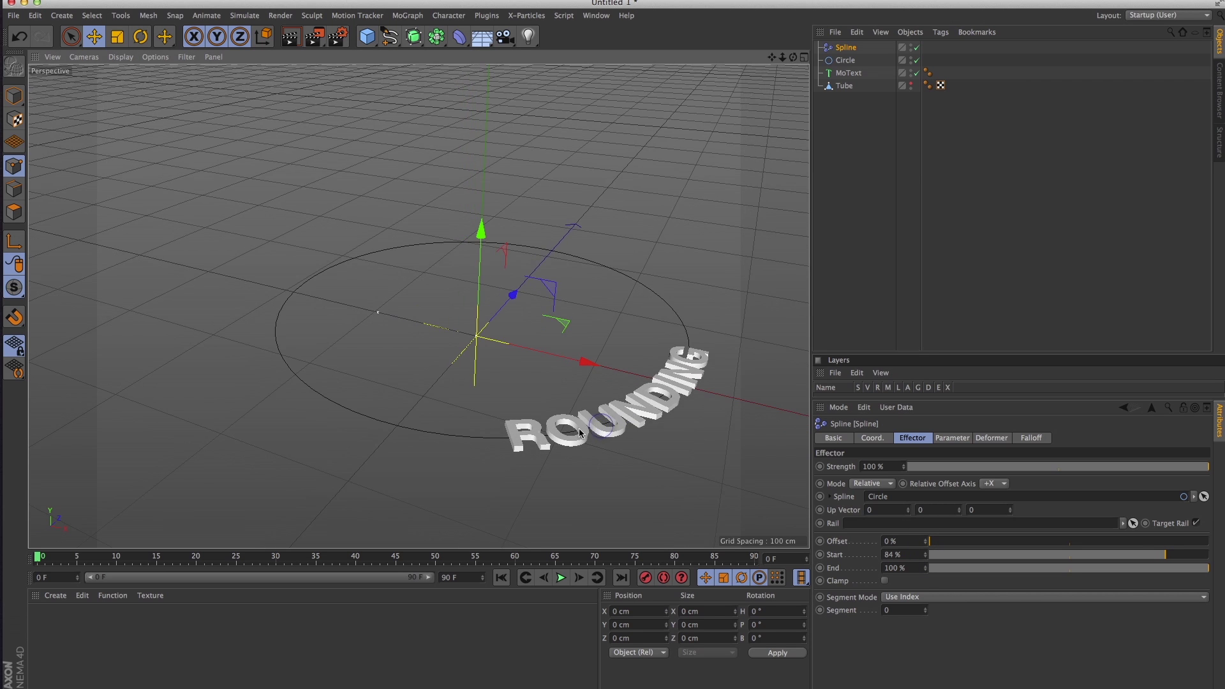
pyautogui.keyDown('alt'); pyautogui.moveTo(601, 423); pyautogui.dragTo(600, 466); pyautogui.keyUp('alt')
pyautogui.keyDown('alt'); pyautogui.moveTo(600, 468); pyautogui.dragTo(612, 461, button='middle'); pyautogui.keyUp('alt')
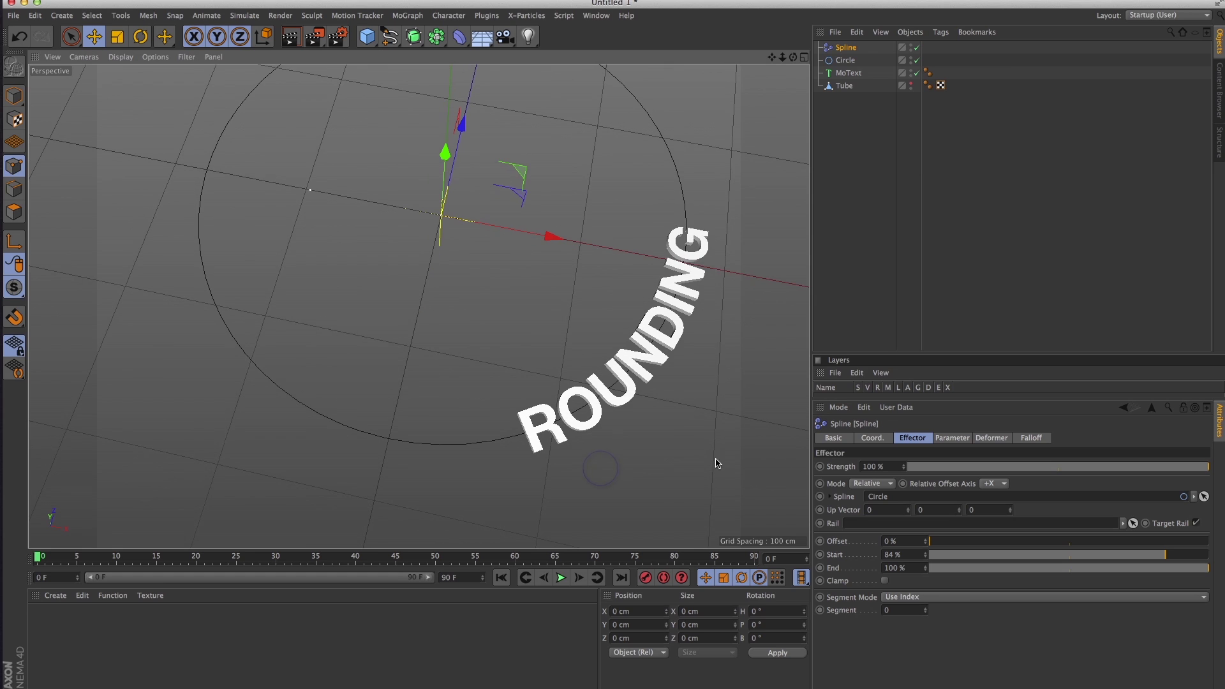
pyautogui.click(926, 558)
pyautogui.keyDown('alt'); pyautogui.moveTo(713, 484); pyautogui.dragTo(617, 397); pyautogui.keyUp('alt')
# - Show the Tube again and set the effector Offset to -15%
pyautogui.click(911, 84)
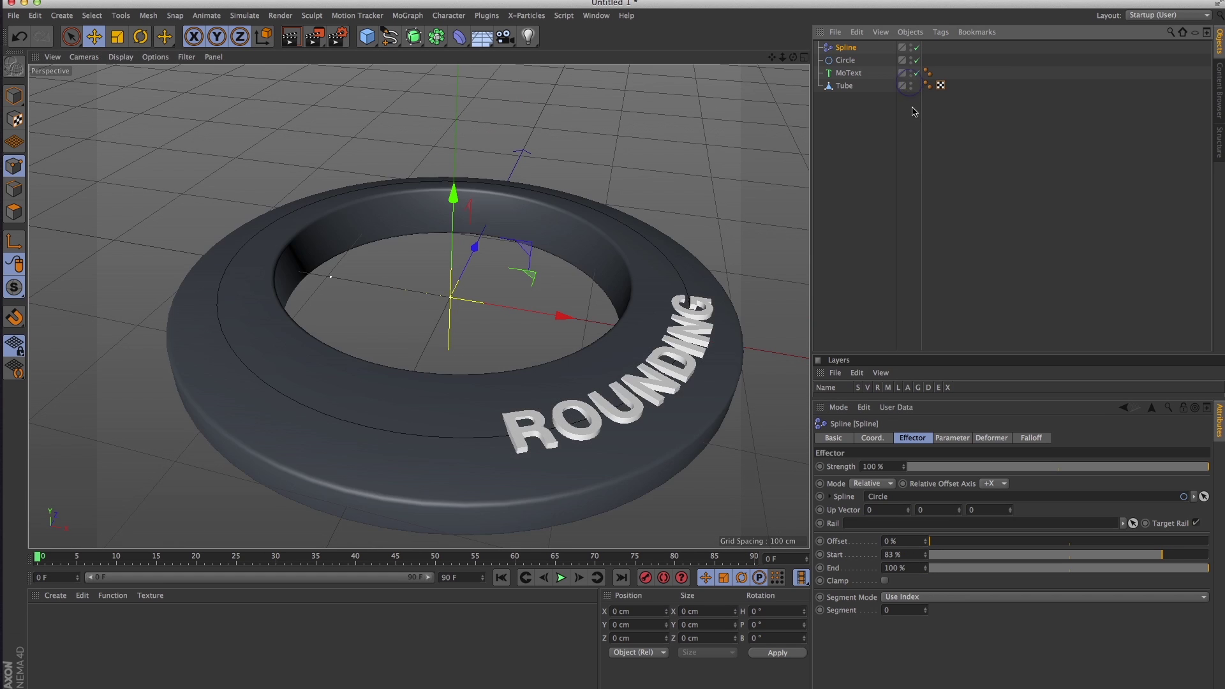
pyautogui.keyDown('alt'); pyautogui.moveTo(624, 478); pyautogui.dragTo(706, 490); pyautogui.keyUp('alt')
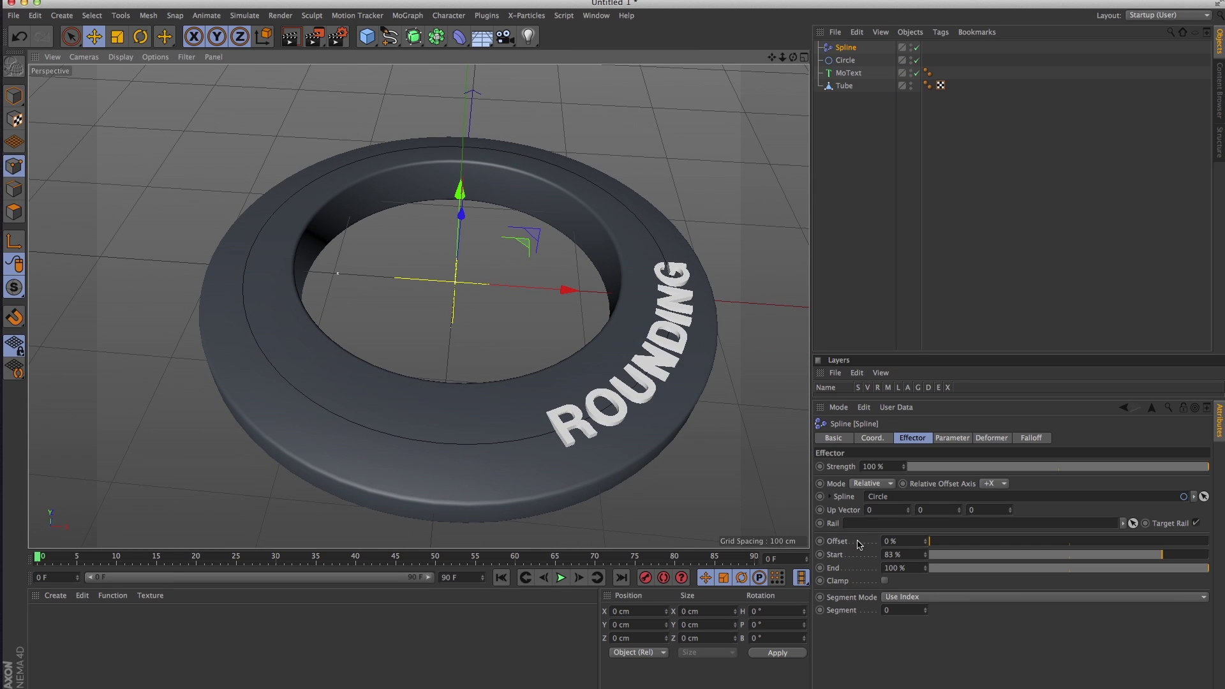
pyautogui.moveTo(927, 542)
pyautogui.mouseDown()
pyautogui.moveTo(922, 557)
pyautogui.moveTo(921, 542)
pyautogui.mouseUp()
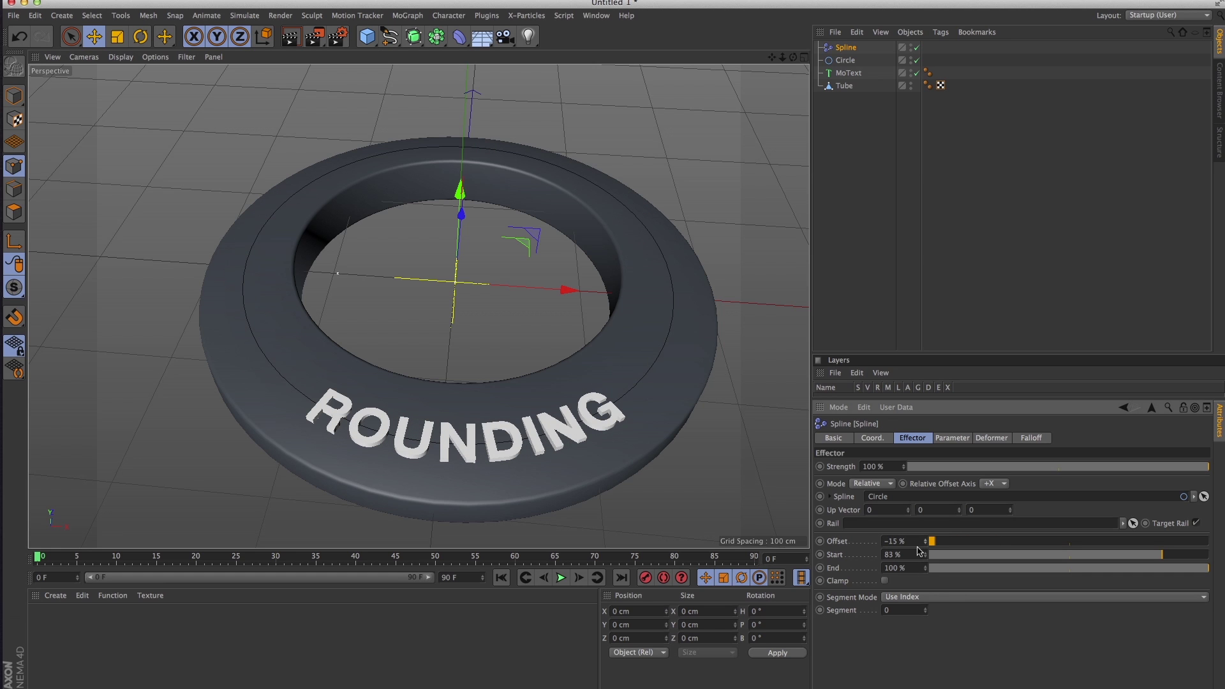
pyautogui.keyDown('alt'); pyautogui.moveTo(701, 461); pyautogui.dragTo(618, 470, button='right'); pyautogui.keyUp('alt')
pyautogui.keyDown('alt'); pyautogui.moveTo(618, 469); pyautogui.dragTo(597, 460, button='middle'); pyautogui.keyUp('alt')
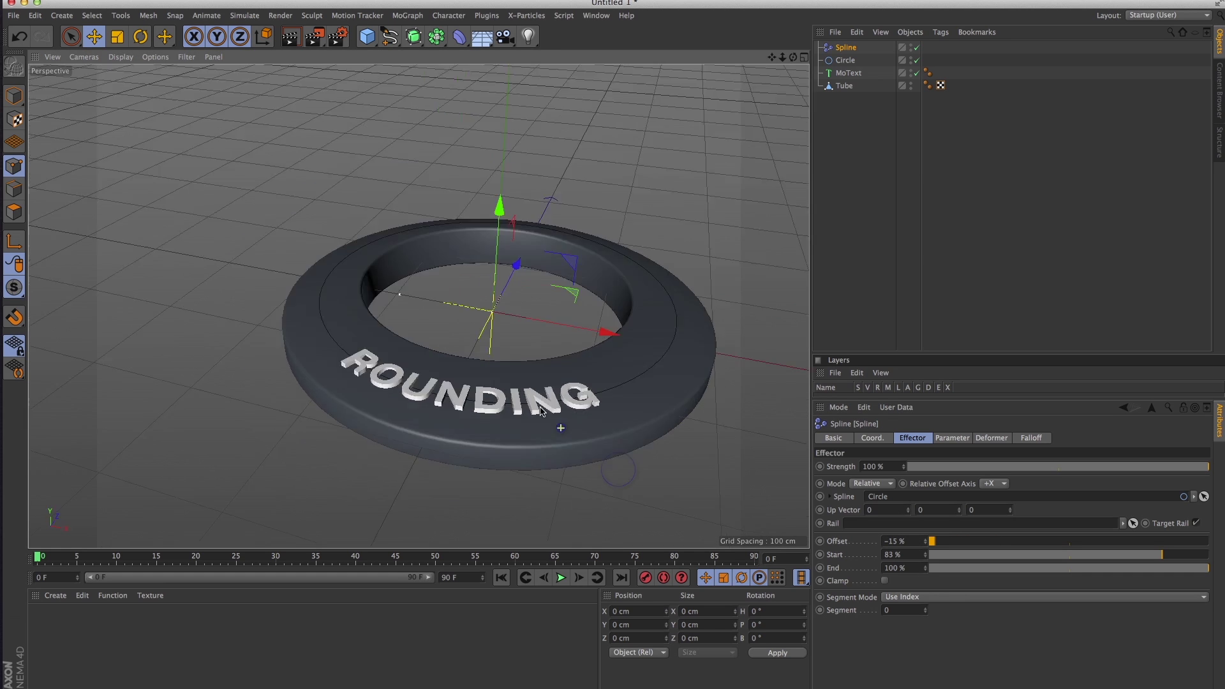
pyautogui.keyDown('alt'); pyautogui.moveTo(521, 391); pyautogui.dragTo(456, 348); pyautogui.keyUp('alt')
pyautogui.keyDown('alt'); pyautogui.moveTo(563, 424); pyautogui.dragTo(393, 377, button='middle'); pyautogui.keyUp('alt')
pyautogui.keyDown('alt'); pyautogui.moveTo(455, 411); pyautogui.dragTo(523, 380, button='right'); pyautogui.keyUp('alt')
pyautogui.keyDown('alt'); pyautogui.moveTo(521, 380); pyautogui.dragTo(374, 303); pyautogui.keyUp('alt')
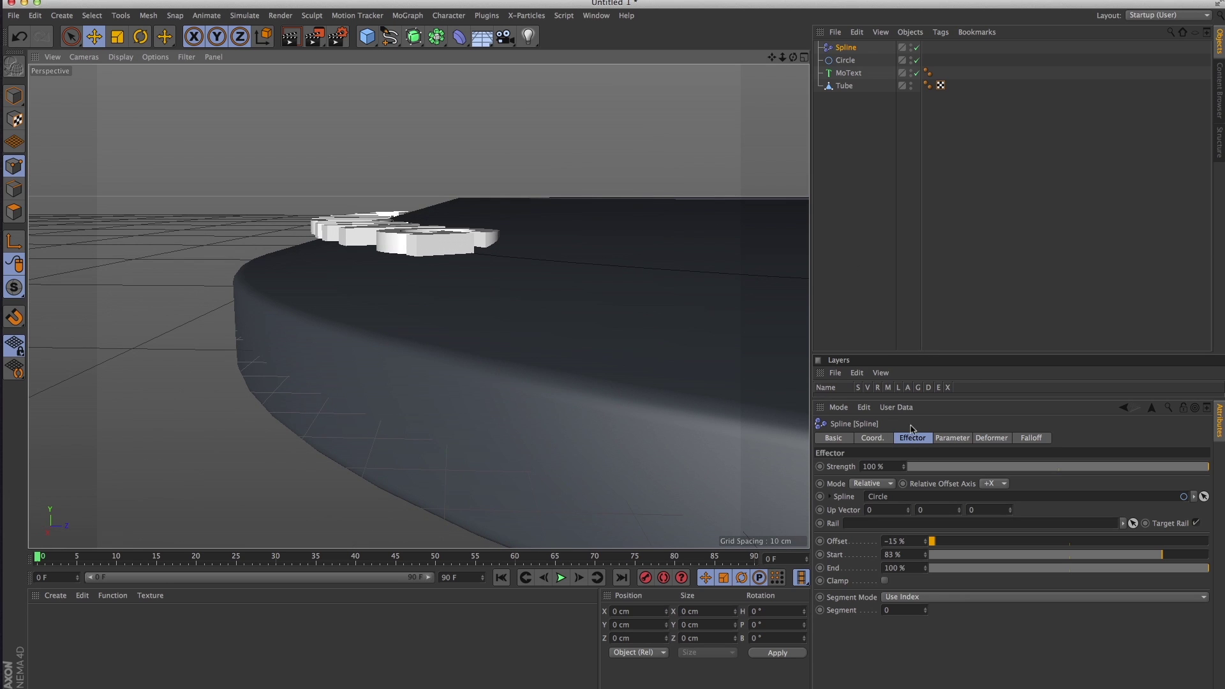
# - Tilt the letters with the effector's pitch rotation and lower the Circle to P.Y 20 cm
pyautogui.click(951, 438)
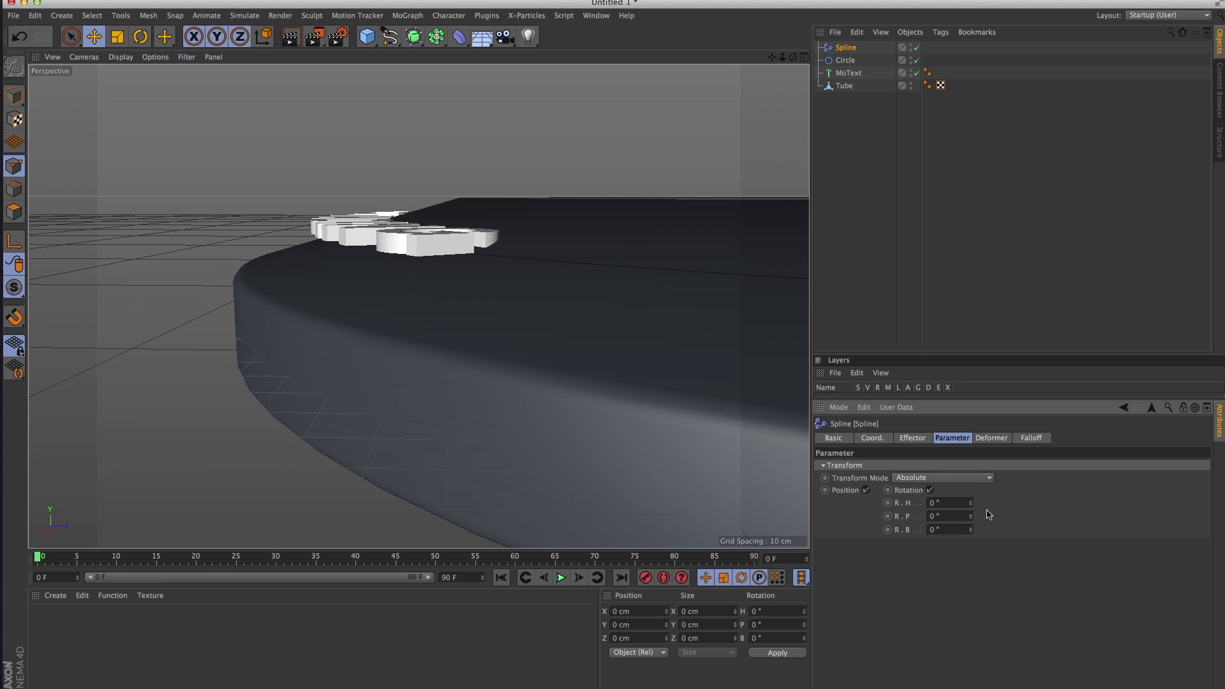
pyautogui.moveTo(974, 518); pyautogui.dragTo(974, 509)
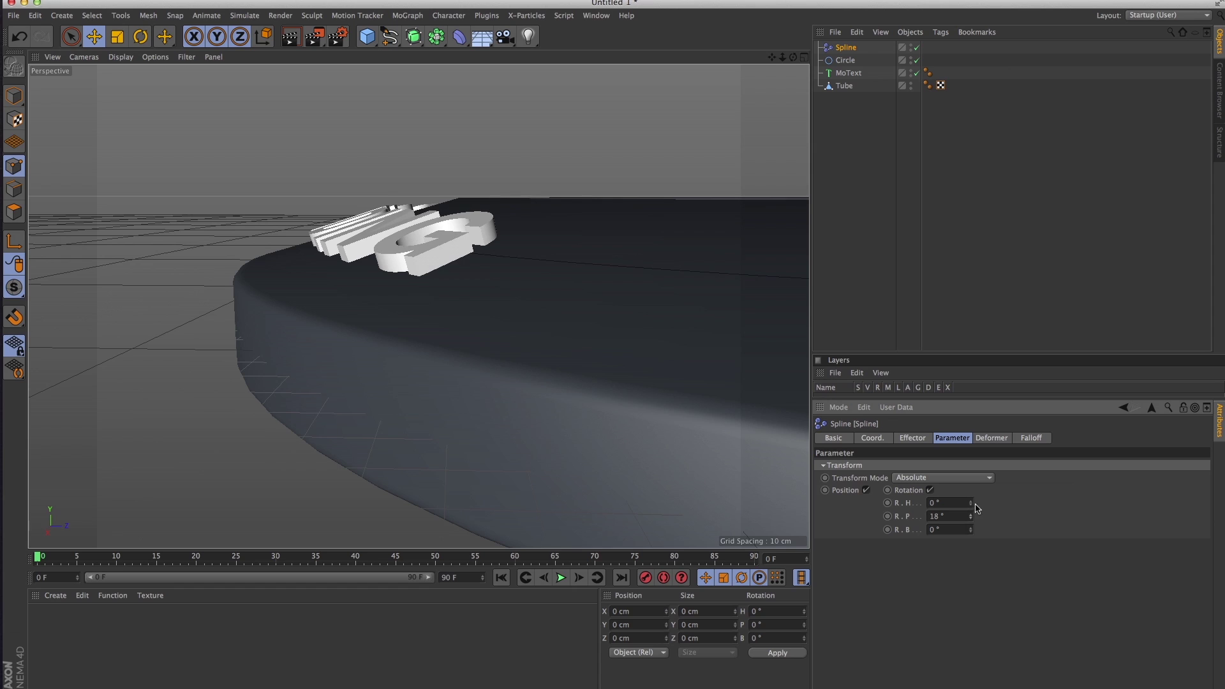
pyautogui.click(845, 61)
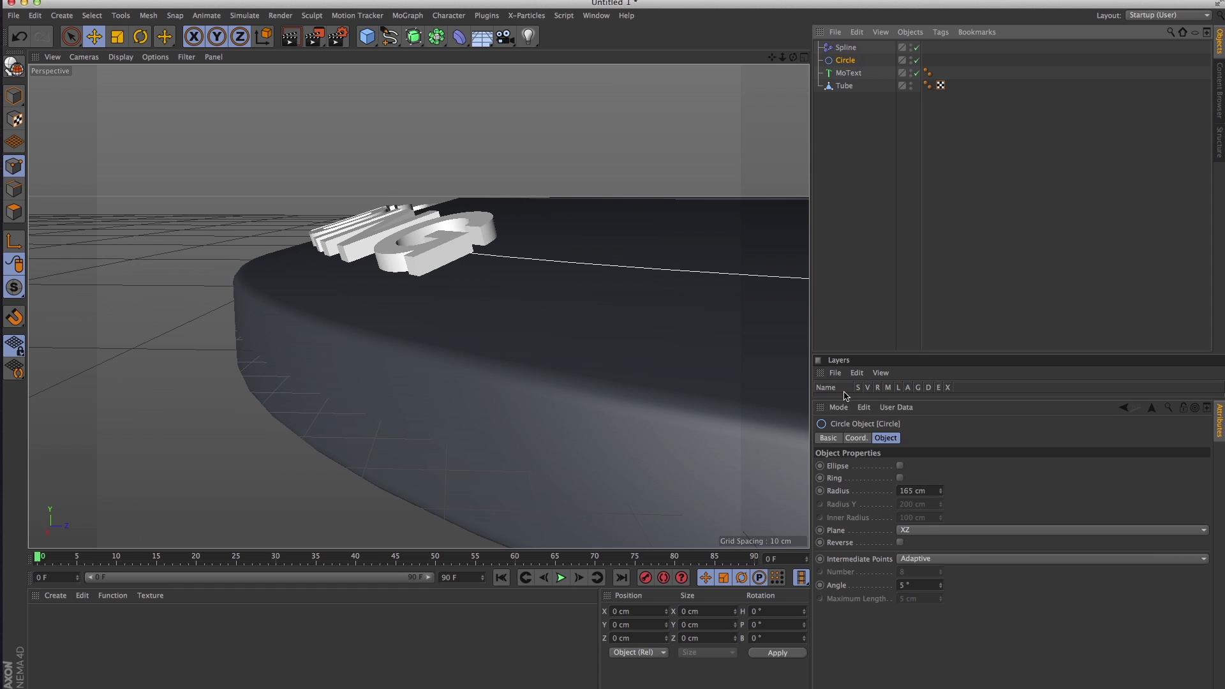
pyautogui.click(857, 438)
pyautogui.click(891, 484)
pyautogui.click(891, 485)
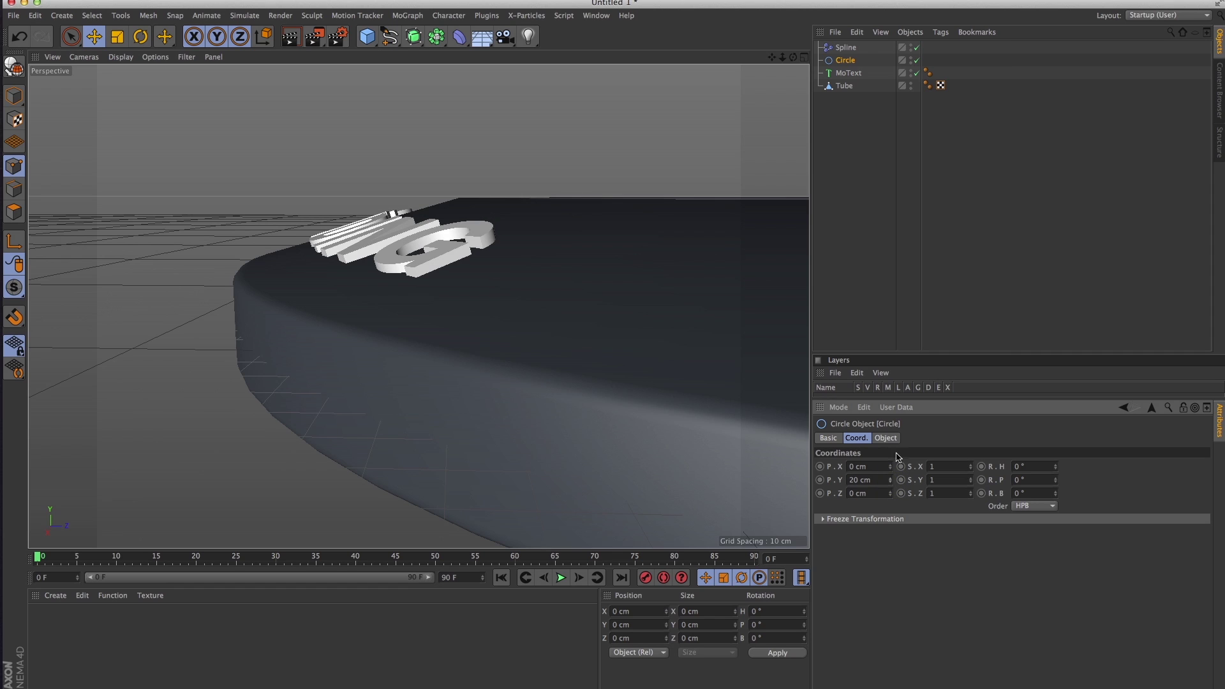
# - Set the Spline effector's rotation pitch to 17°
pyautogui.click(842, 48)
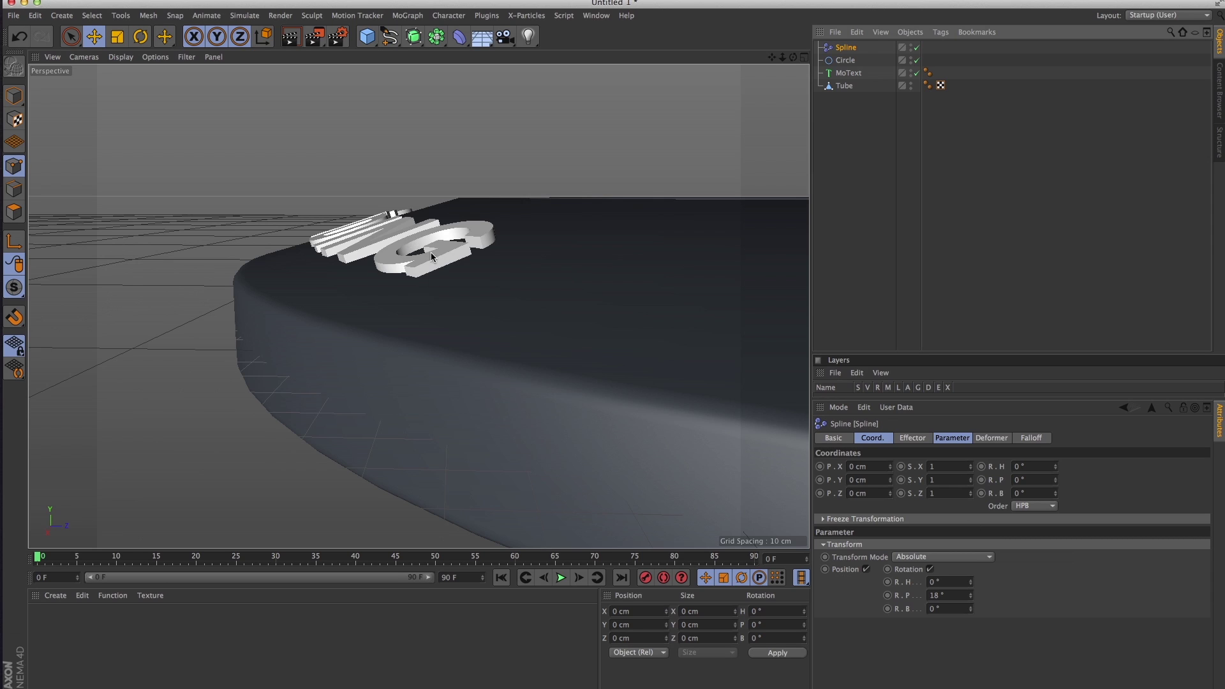
pyautogui.click(971, 593)
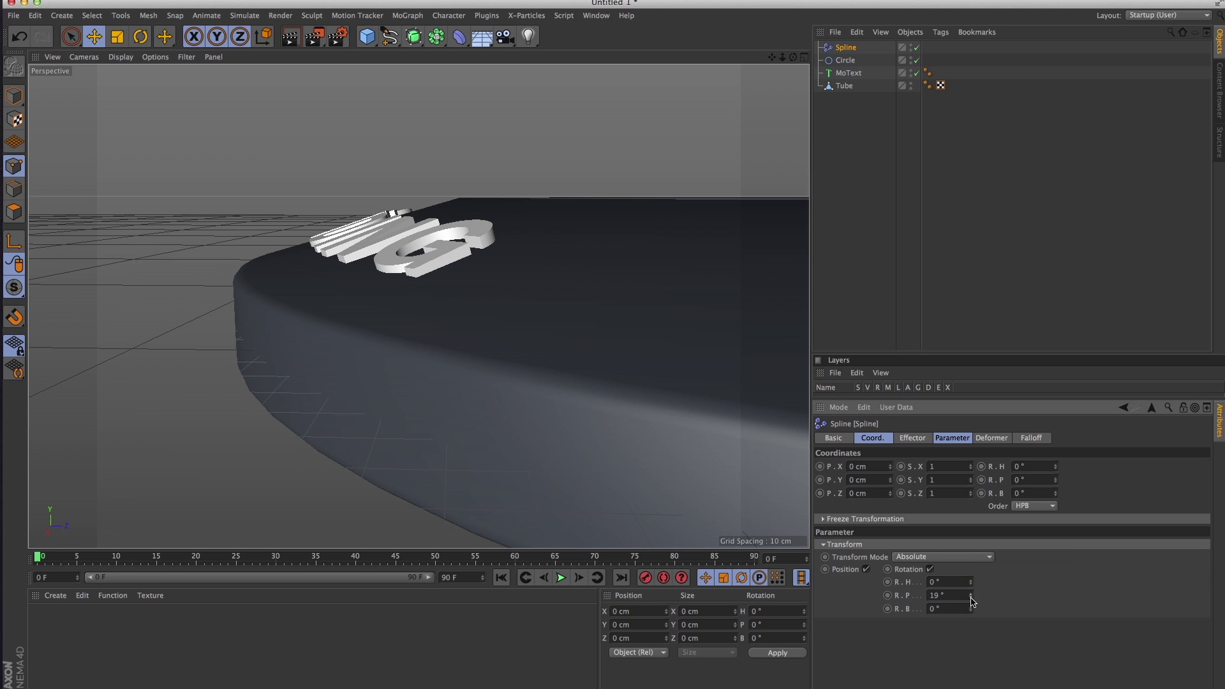
pyautogui.click(970, 597)
pyautogui.click(971, 597)
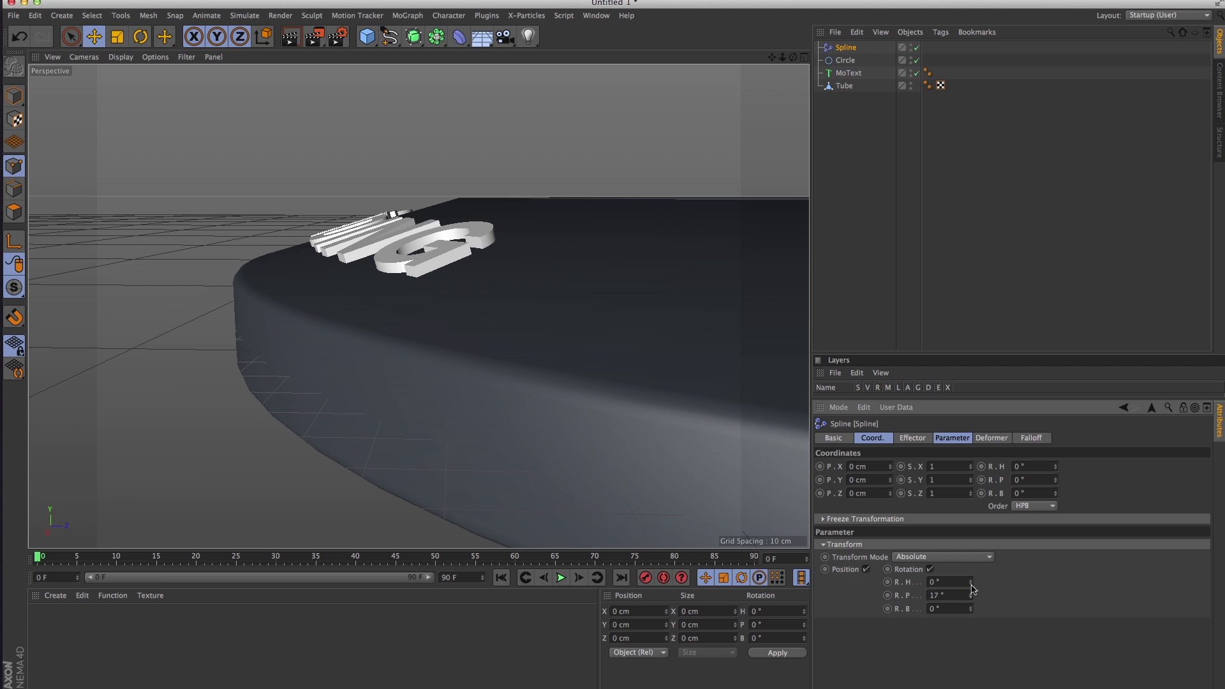
pyautogui.moveTo(556, 343)
pyautogui.keyDown('alt'); pyautogui.mouseDown()
pyautogui.moveTo(518, 320)
pyautogui.moveTo(638, 363)
pyautogui.mouseUp(); pyautogui.keyUp('alt')
pyautogui.keyDown('alt'); pyautogui.moveTo(613, 243); pyautogui.dragTo(577, 263, button='right'); pyautogui.keyUp('alt')
pyautogui.keyDown('alt'); pyautogui.moveTo(579, 267); pyautogui.dragTo(527, 404); pyautogui.keyUp('alt')
# - Increase the MoText depth to make the ROUNDING letters thicker
pyautogui.click(849, 72)
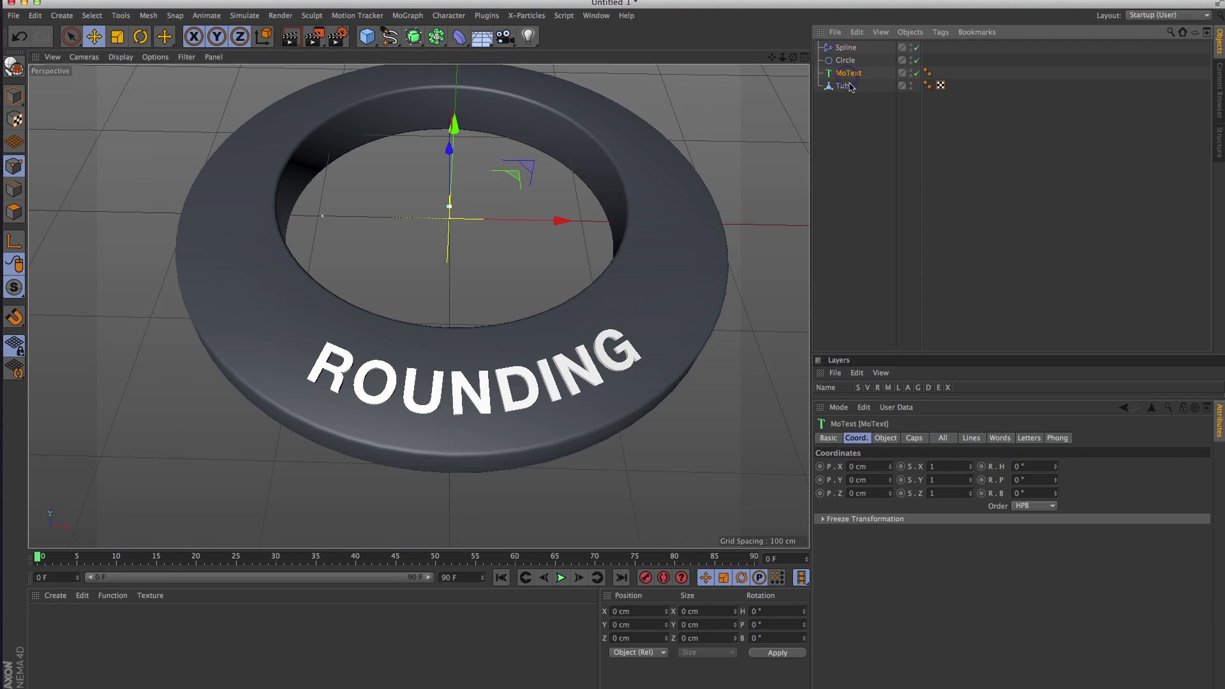
pyautogui.click(886, 438)
pyautogui.keyDown('alt'); pyautogui.moveTo(627, 420); pyautogui.dragTo(546, 349); pyautogui.keyUp('alt')
pyautogui.moveTo(912, 467); pyautogui.dragTo(963, 475)
pyautogui.keyDown('alt'); pyautogui.moveTo(505, 354); pyautogui.dragTo(558, 487); pyautogui.keyUp('alt')
pyautogui.moveTo(561, 456)
pyautogui.keyDown('alt'); pyautogui.mouseDown(button='right')
pyautogui.moveTo(543, 455)
pyautogui.moveTo(556, 455)
pyautogui.mouseUp(button='right'); pyautogui.keyUp('alt')
pyautogui.keyDown('alt'); pyautogui.moveTo(567, 469); pyautogui.dragTo(561, 474, button='middle'); pyautogui.keyUp('alt')
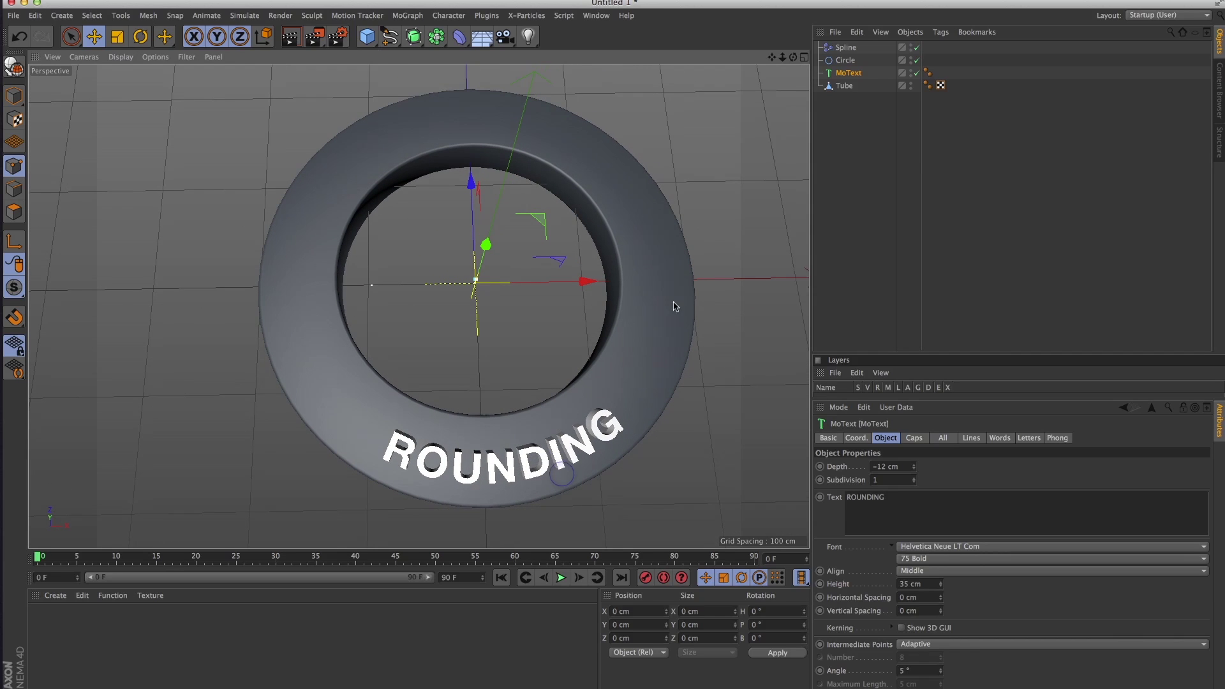
# - Set the Spline effector's Start to 84% and Offset to -17%
pyautogui.click(845, 48)
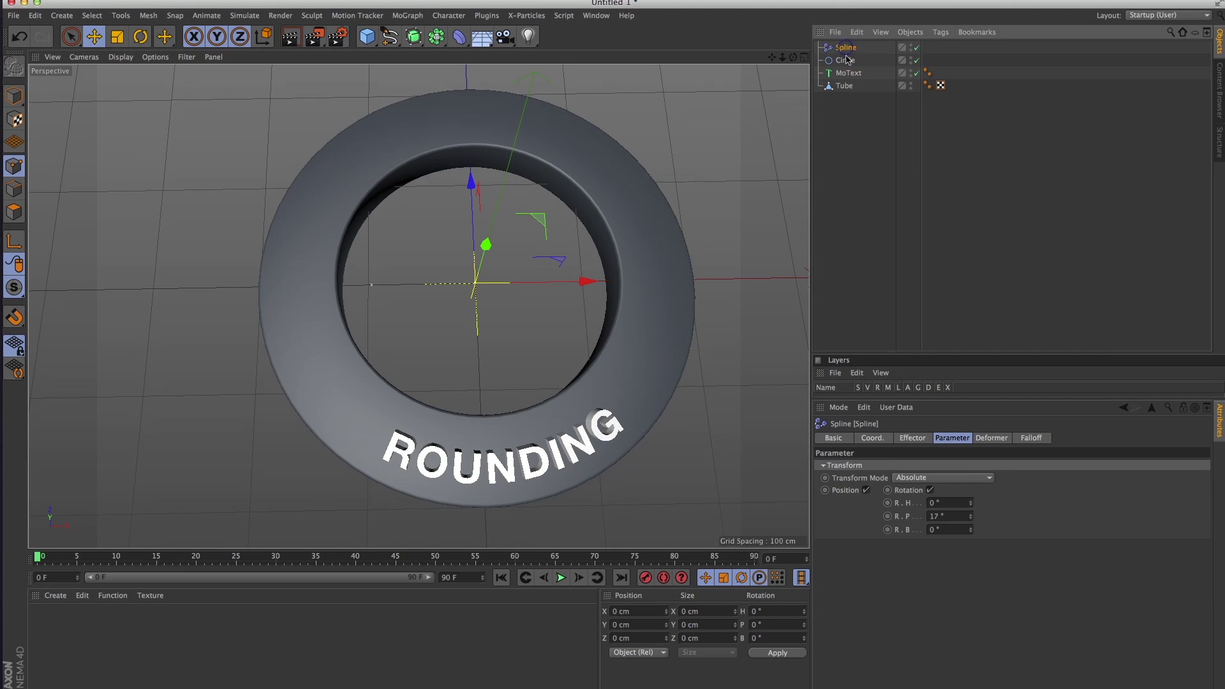
pyautogui.click(912, 439)
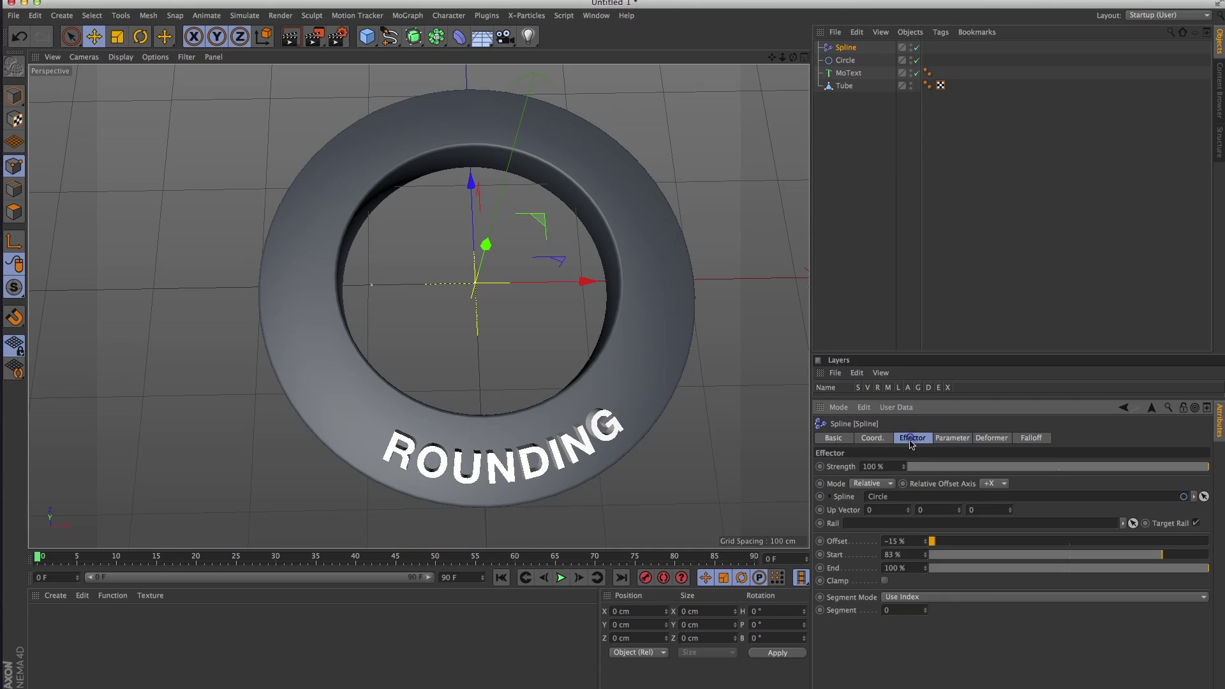
pyautogui.moveTo(927, 543); pyautogui.dragTo(928, 543)
pyautogui.click(925, 552)
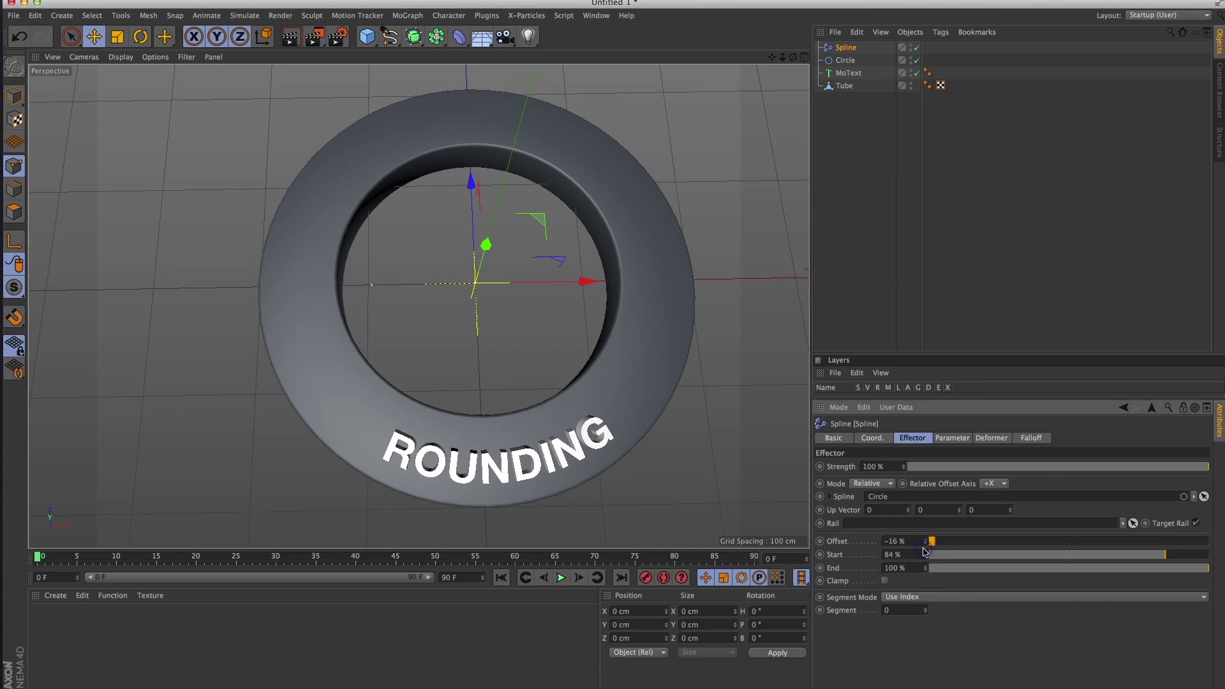
pyautogui.click(925, 543)
pyautogui.moveTo(598, 419)
pyautogui.keyDown('alt'); pyautogui.mouseDown()
pyautogui.moveTo(577, 398)
pyautogui.moveTo(617, 412)
pyautogui.mouseUp(); pyautogui.keyUp('alt')
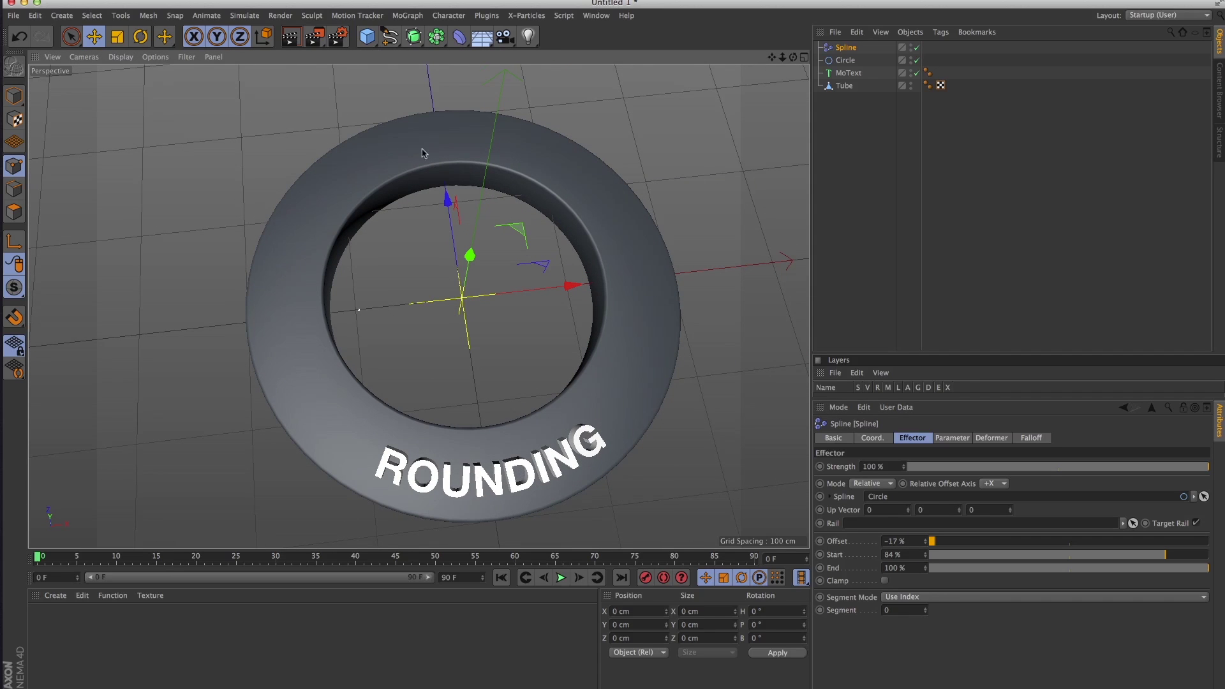
pyautogui.keyDown('alt'); pyautogui.moveTo(536, 319); pyautogui.dragTo(476, 407); pyautogui.keyUp('alt')
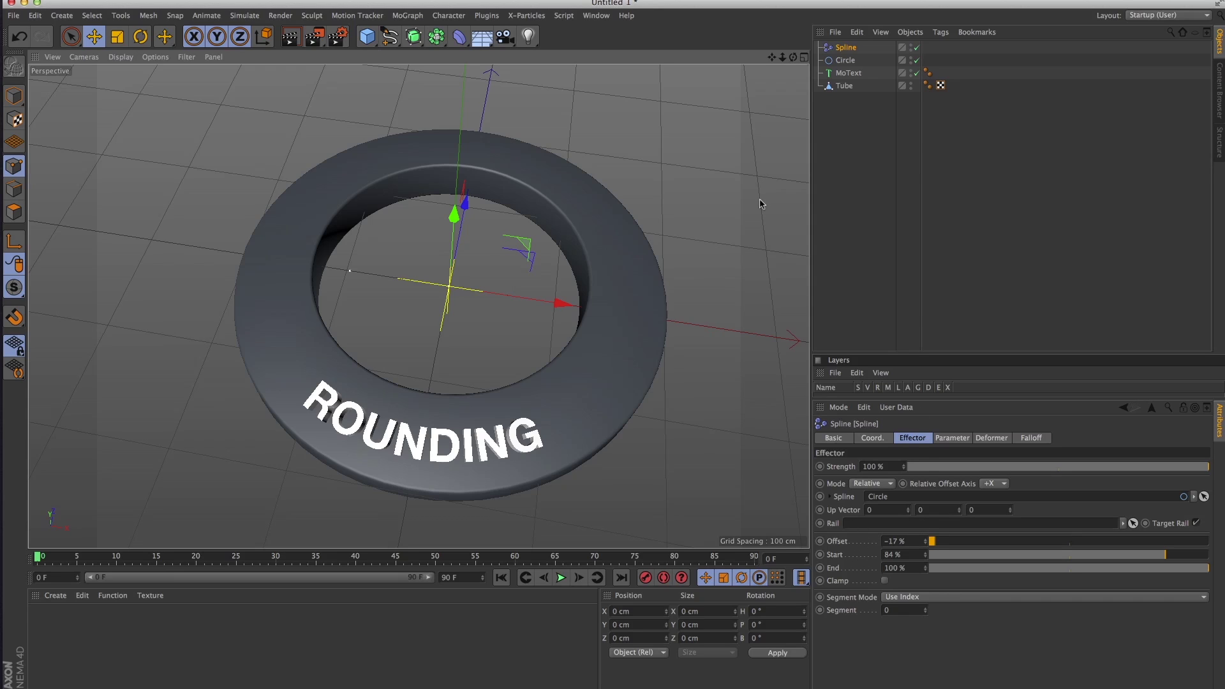
# - Group MoText, Spline effector and Circle under a null named 'Type 1'
pyautogui.click(854, 73)
pyautogui.keyDown('shift'); pyautogui.click(847, 50); pyautogui.keyUp('shift')
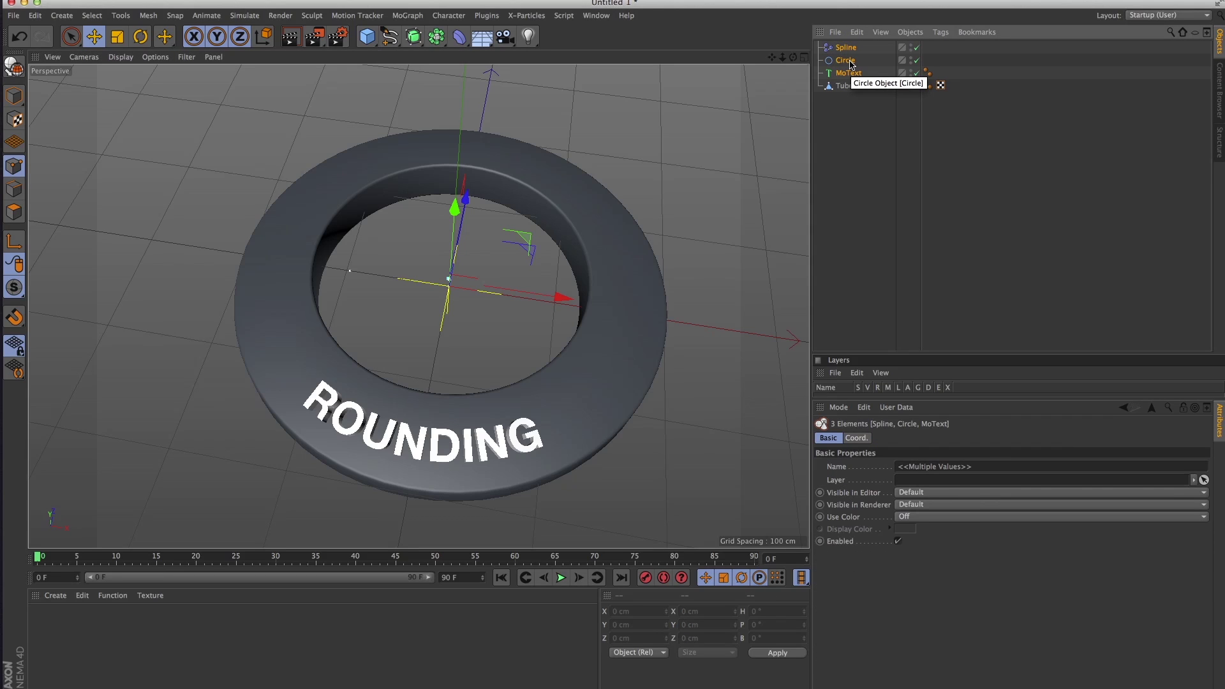
pyautogui.hotkey('alt', 'g')
pyautogui.doubleClick(843, 48)
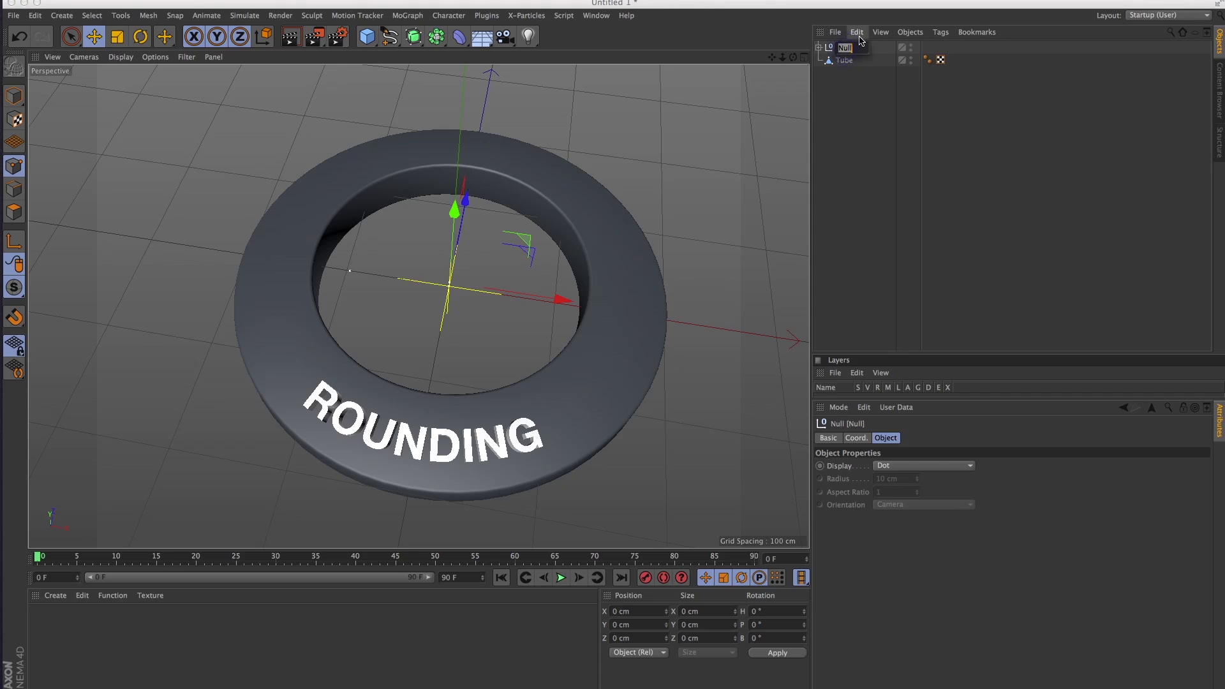
pyautogui.write('Type 1')
pyautogui.press('Return')
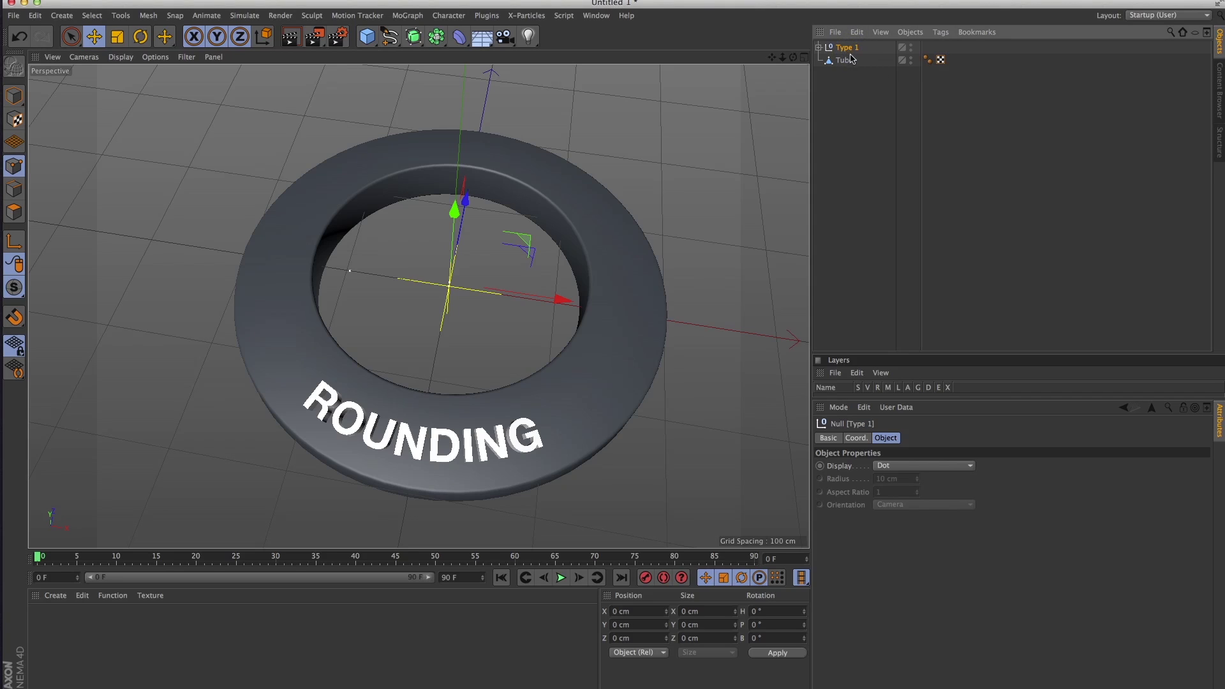
# - Duplicate the group as 'Type 2', hide Type 1, and expand Type 2
pyautogui.keyDown('ctrl'); pyautogui.moveTo(847, 50); pyautogui.dragTo(872, 49); pyautogui.keyUp('ctrl')
pyautogui.doubleClick(860, 48)
pyautogui.write('2')
pyautogui.click(871, 112)
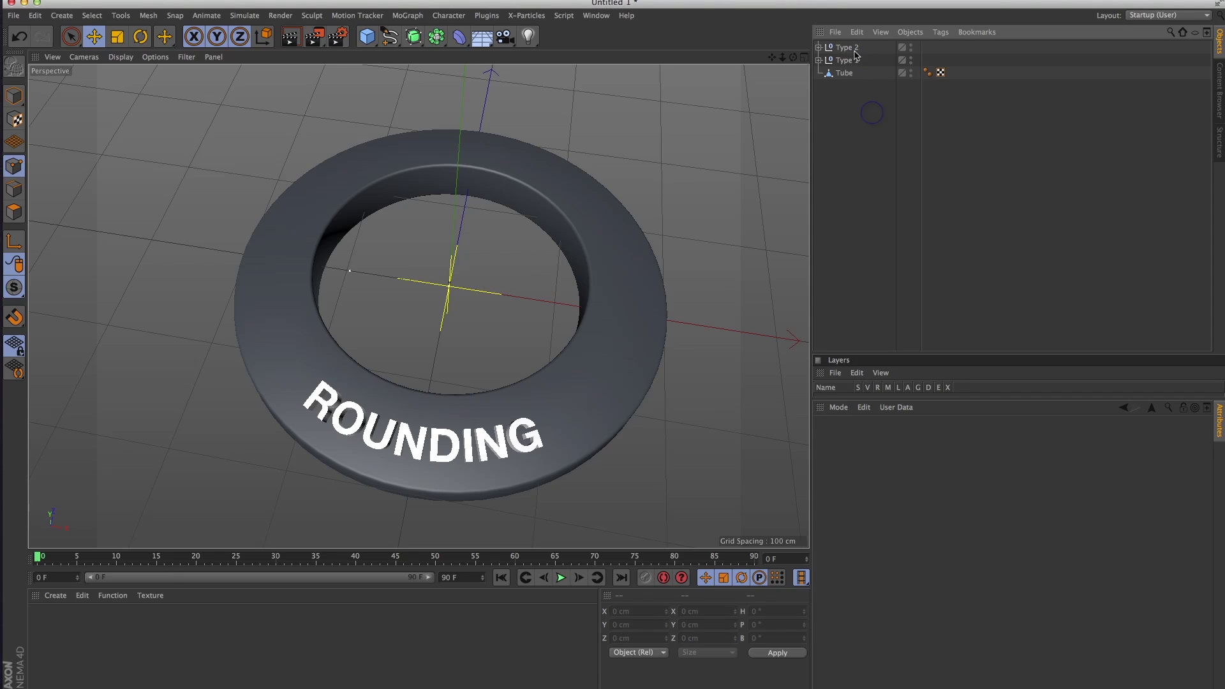
pyautogui.click(911, 60)
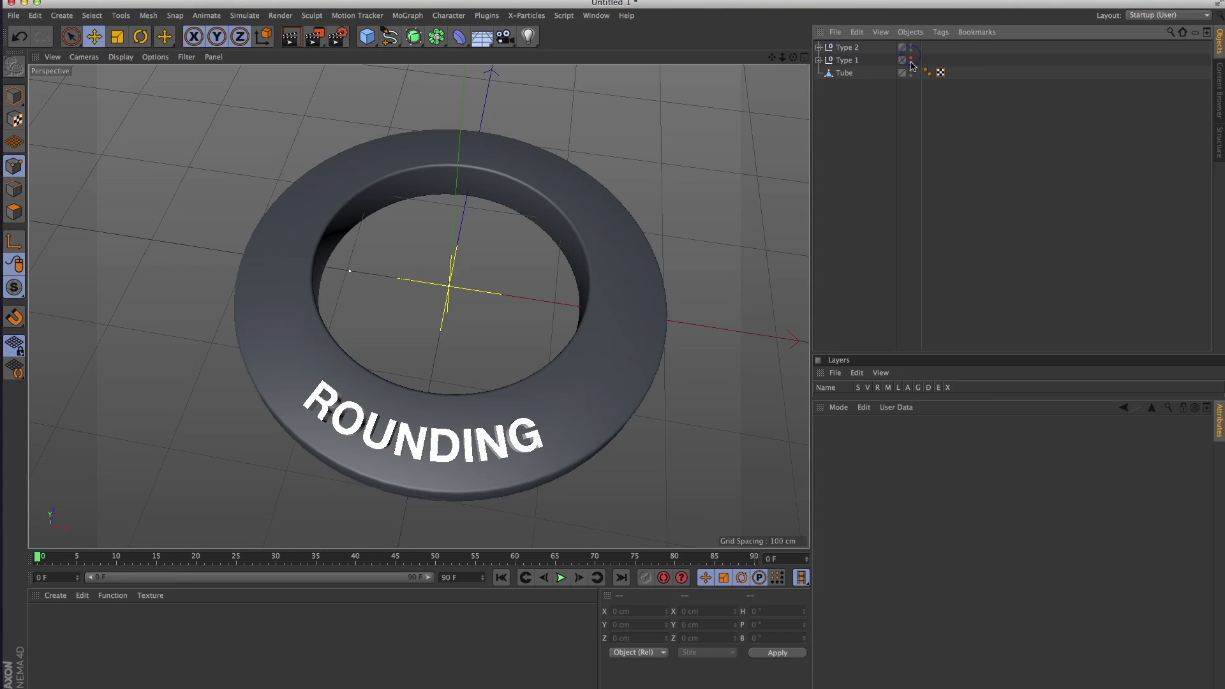
pyautogui.click(844, 49)
pyautogui.click(818, 48)
pyautogui.click(860, 191)
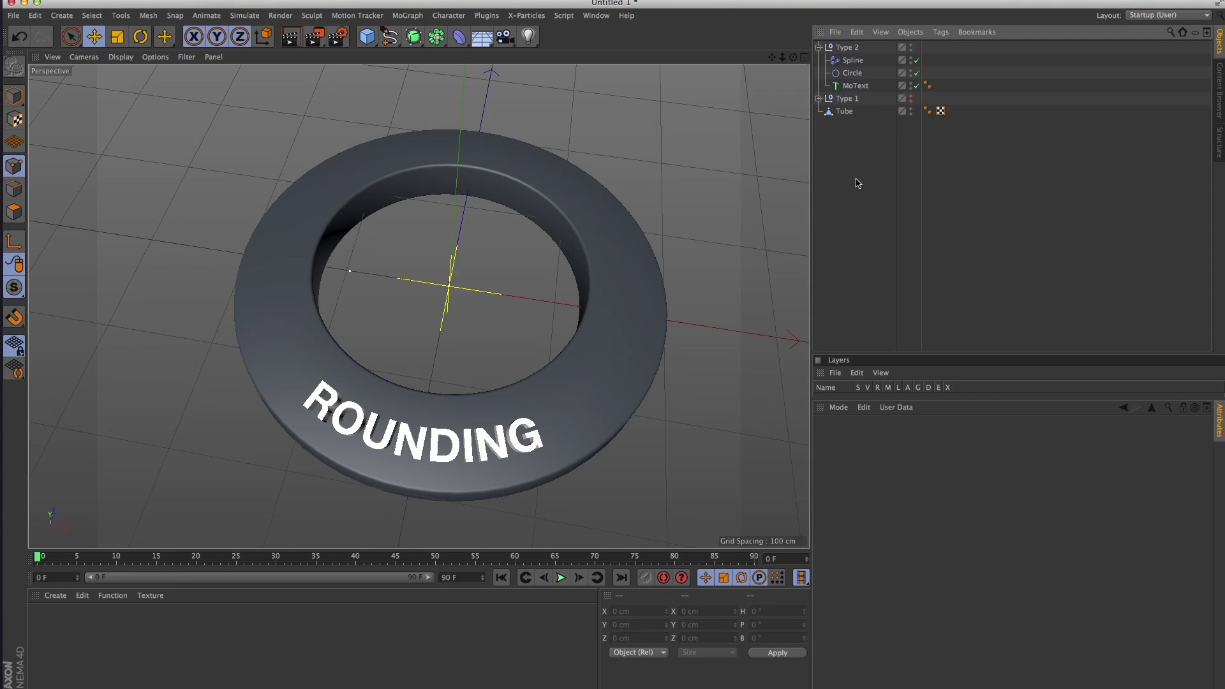
# - Flip Type 2's Circle by setting its pitch rotation to 180°
pyautogui.keyDown('alt'); pyautogui.moveTo(606, 292); pyautogui.dragTo(553, 268); pyautogui.keyUp('alt')
pyautogui.click(853, 73)
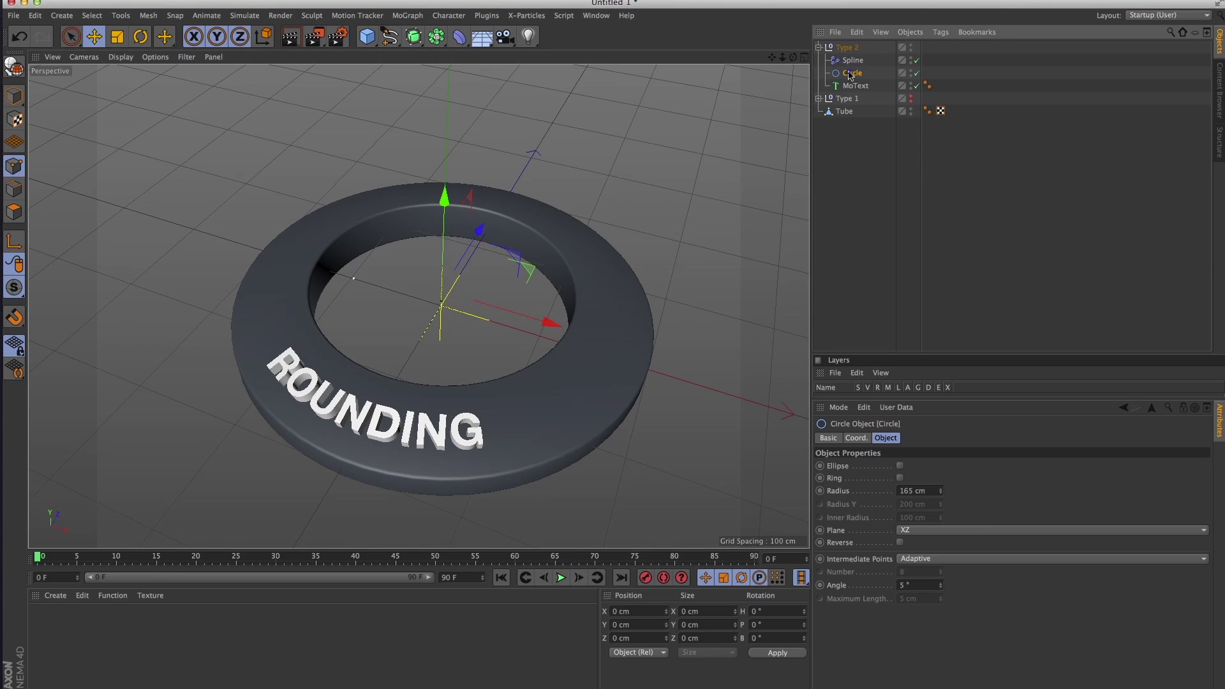
pyautogui.click(858, 439)
pyautogui.click(1032, 480)
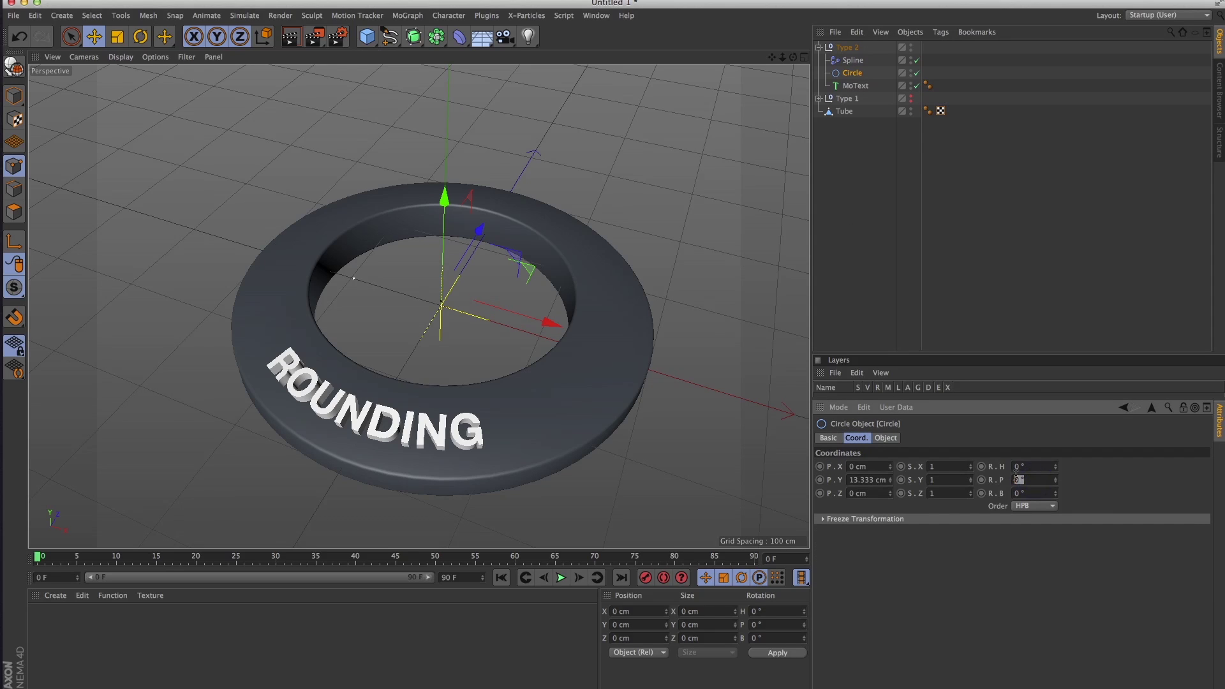
pyautogui.write('180')
pyautogui.press('Return')
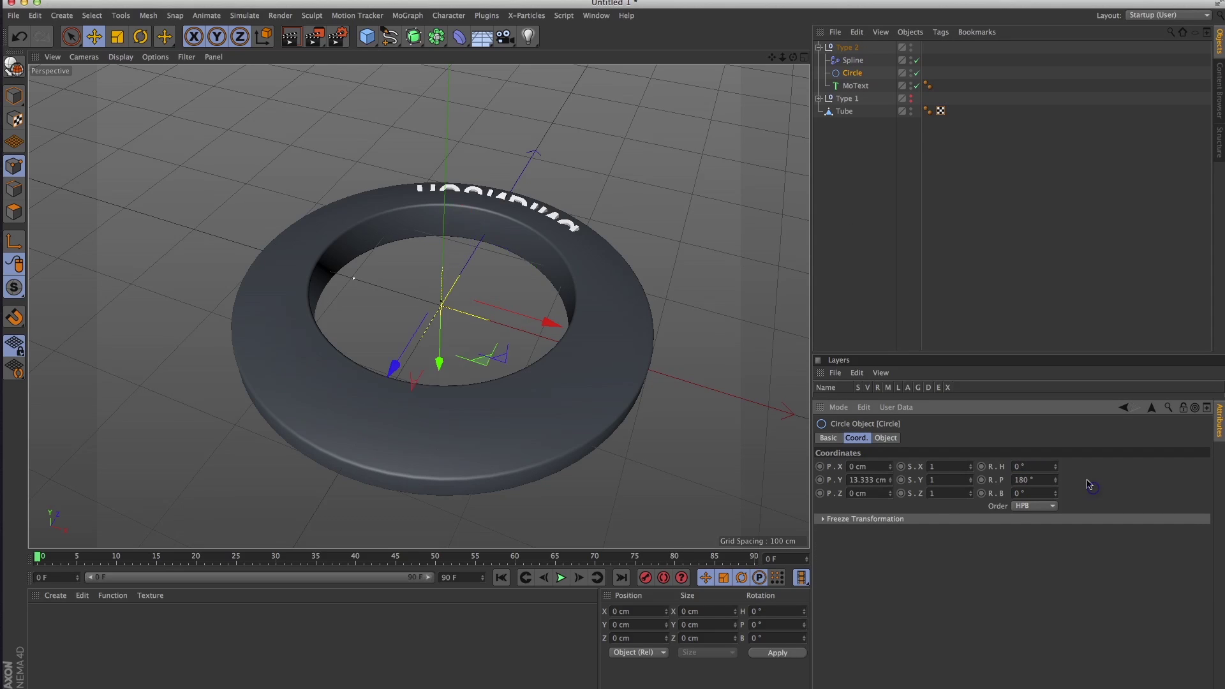
# - Hide the Tube and set the Spline effector's Up Vector X to 1
pyautogui.keyDown('alt'); pyautogui.moveTo(628, 367); pyautogui.dragTo(618, 385, button='middle'); pyautogui.keyUp('alt')
pyautogui.keyDown('alt'); pyautogui.moveTo(618, 386); pyautogui.dragTo(546, 312); pyautogui.keyUp('alt')
pyautogui.click(911, 111)
pyautogui.click(853, 60)
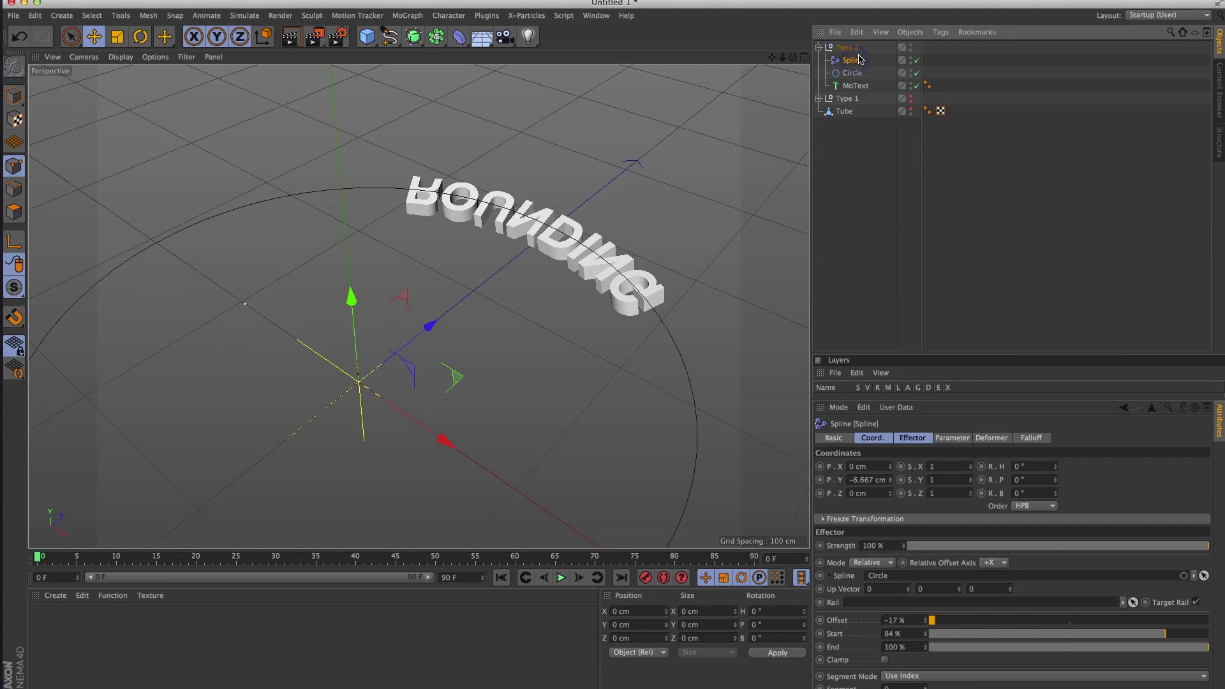
pyautogui.click(929, 438)
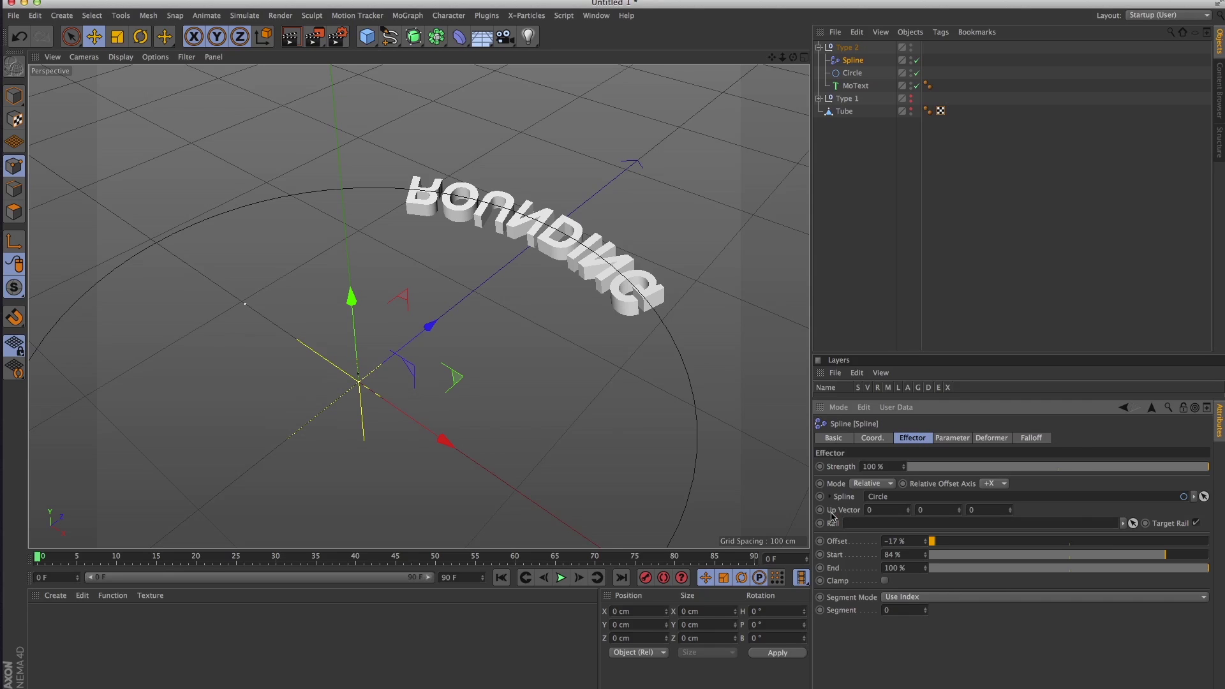
pyautogui.click(910, 508)
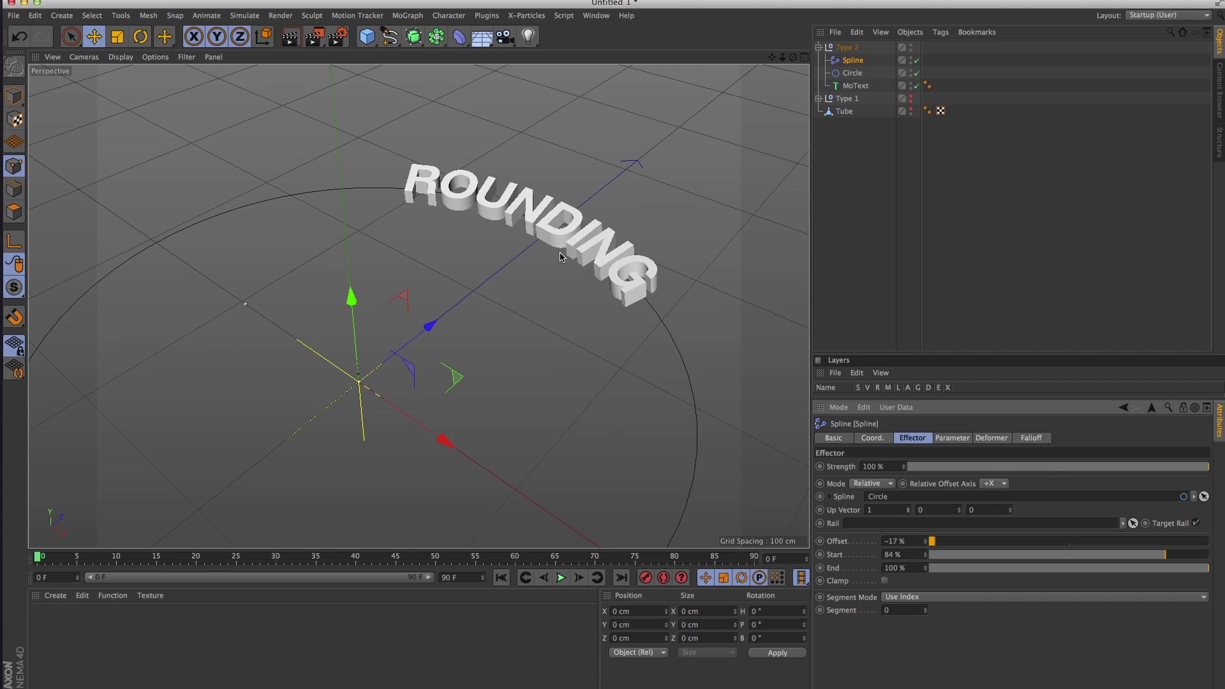
# - Unhide the Tube and change the MoText text to UPPER ROUNDING
pyautogui.click(910, 109)
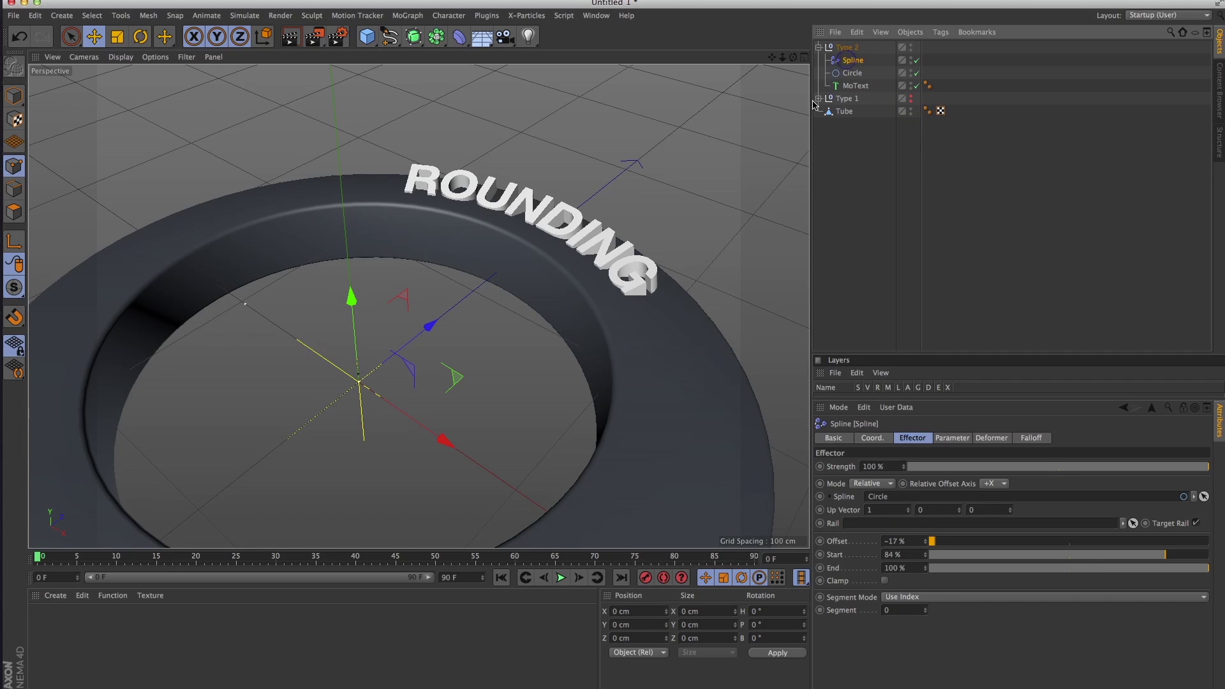
pyautogui.keyDown('alt'); pyautogui.moveTo(607, 282); pyautogui.dragTo(493, 221); pyautogui.keyUp('alt')
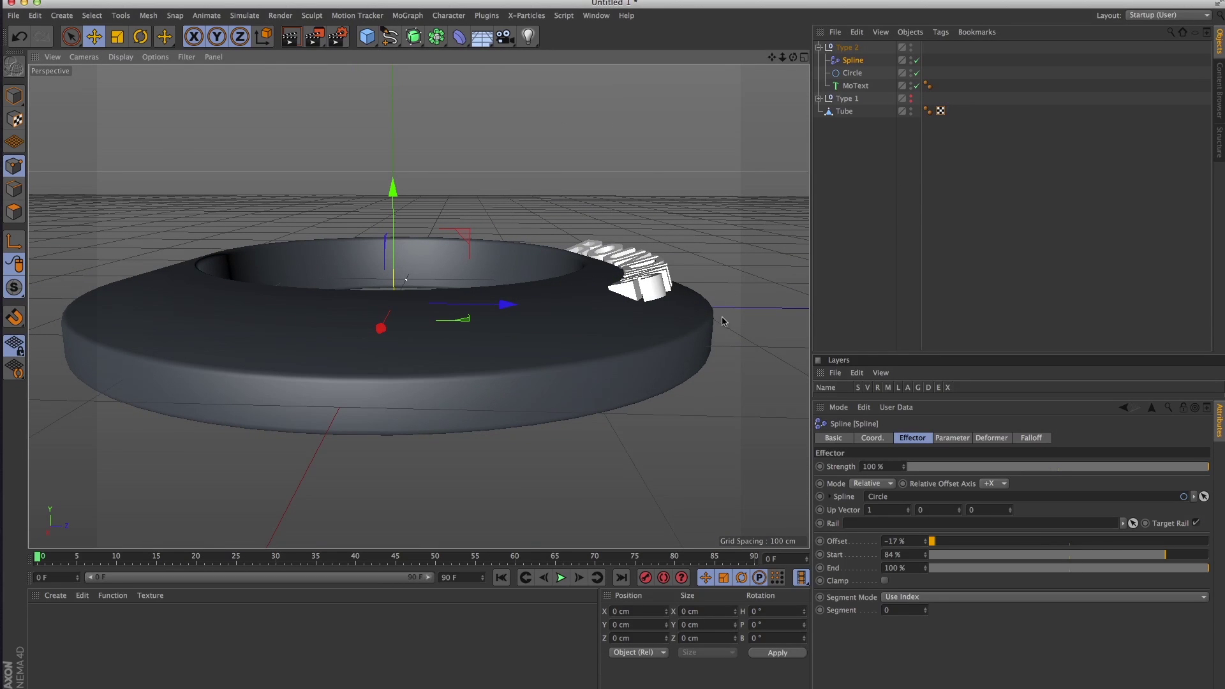
pyautogui.keyDown('alt'); pyautogui.moveTo(643, 366); pyautogui.dragTo(671, 383); pyautogui.keyUp('alt')
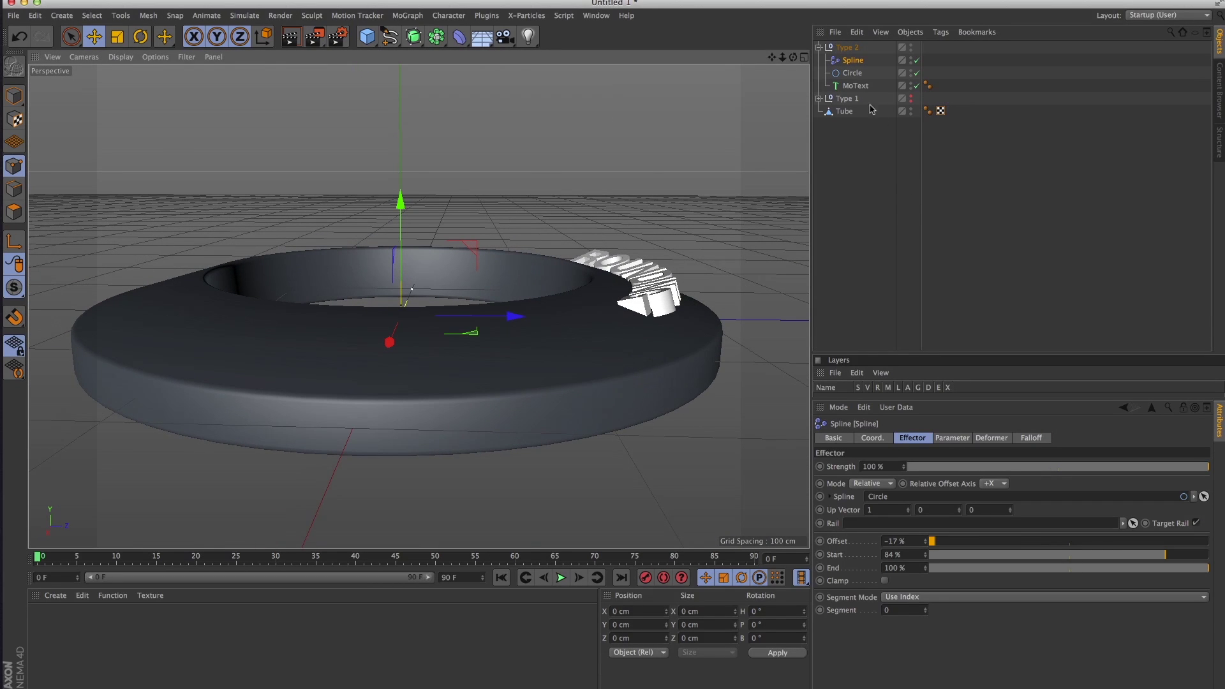
pyautogui.click(855, 86)
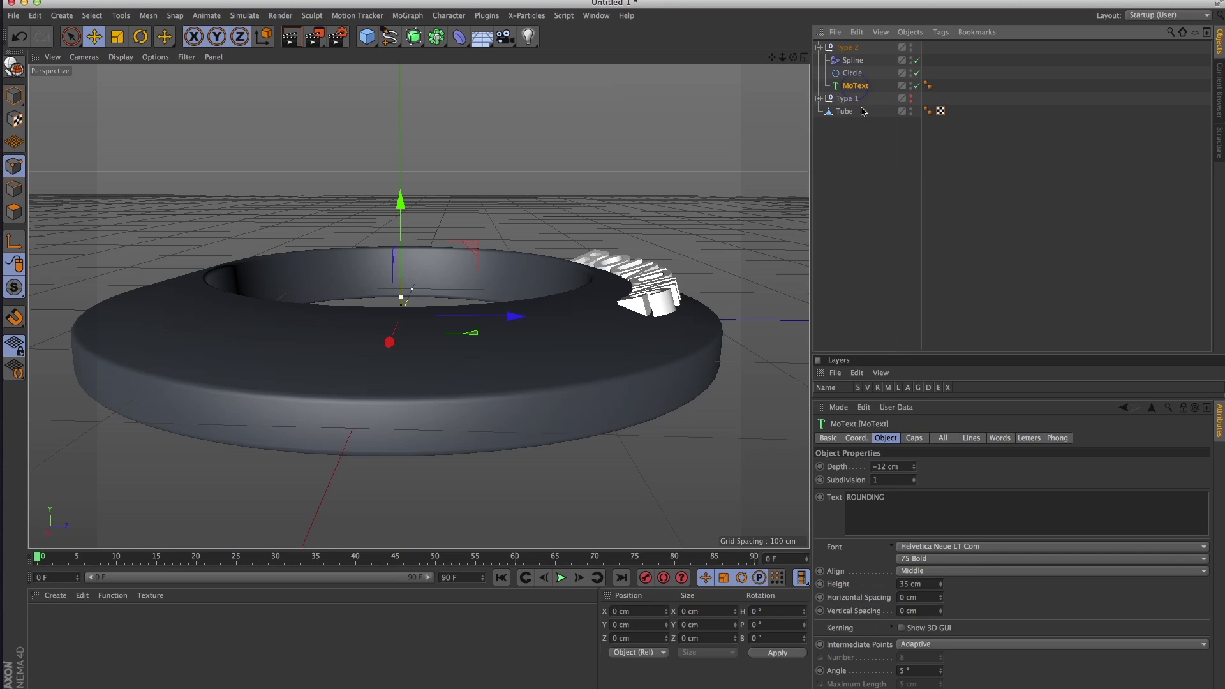
pyautogui.click(848, 498)
pyautogui.write('UPPER')
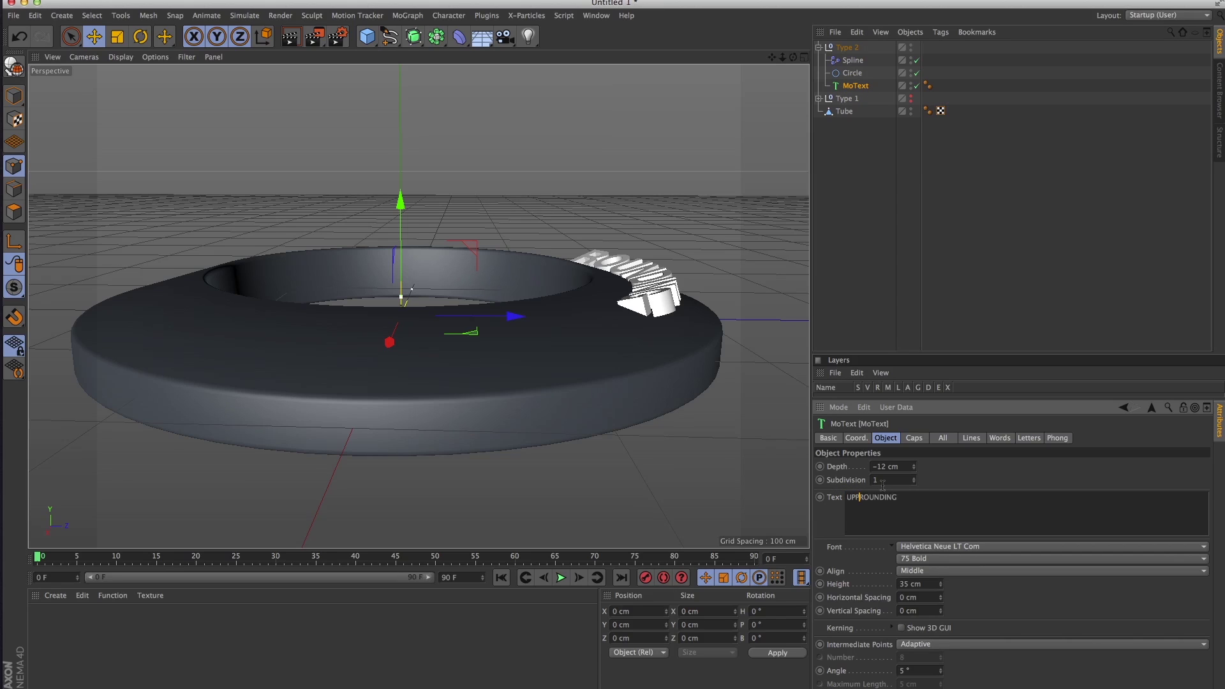
# - Set the Spline effector's Start to 71% and Offset to -11% to place the text along the ring
pyautogui.click(979, 220)
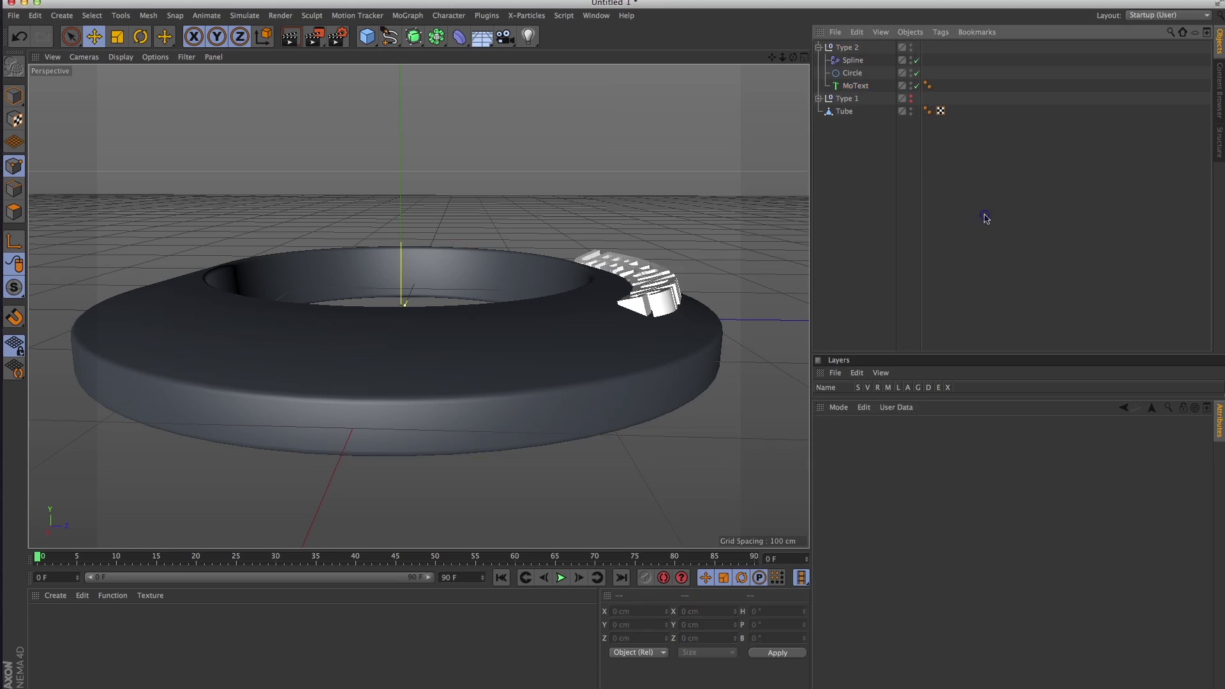
pyautogui.keyDown('alt'); pyautogui.moveTo(415, 347); pyautogui.dragTo(536, 401); pyautogui.keyUp('alt')
pyautogui.keyDown('alt'); pyautogui.moveTo(316, 311); pyautogui.dragTo(426, 351, button='middle'); pyautogui.keyUp('alt')
pyautogui.keyDown('alt'); pyautogui.moveTo(425, 351); pyautogui.dragTo(495, 339); pyautogui.keyUp('alt')
pyautogui.click(849, 61)
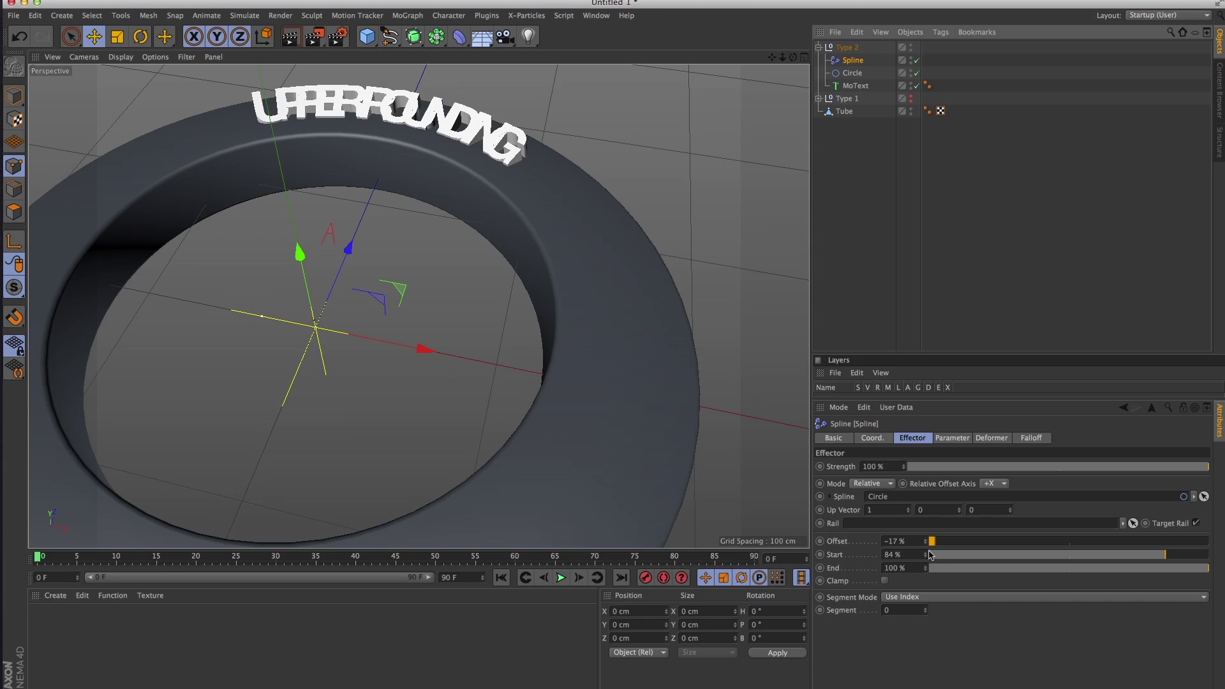
pyautogui.moveTo(925, 558); pyautogui.dragTo(928, 567)
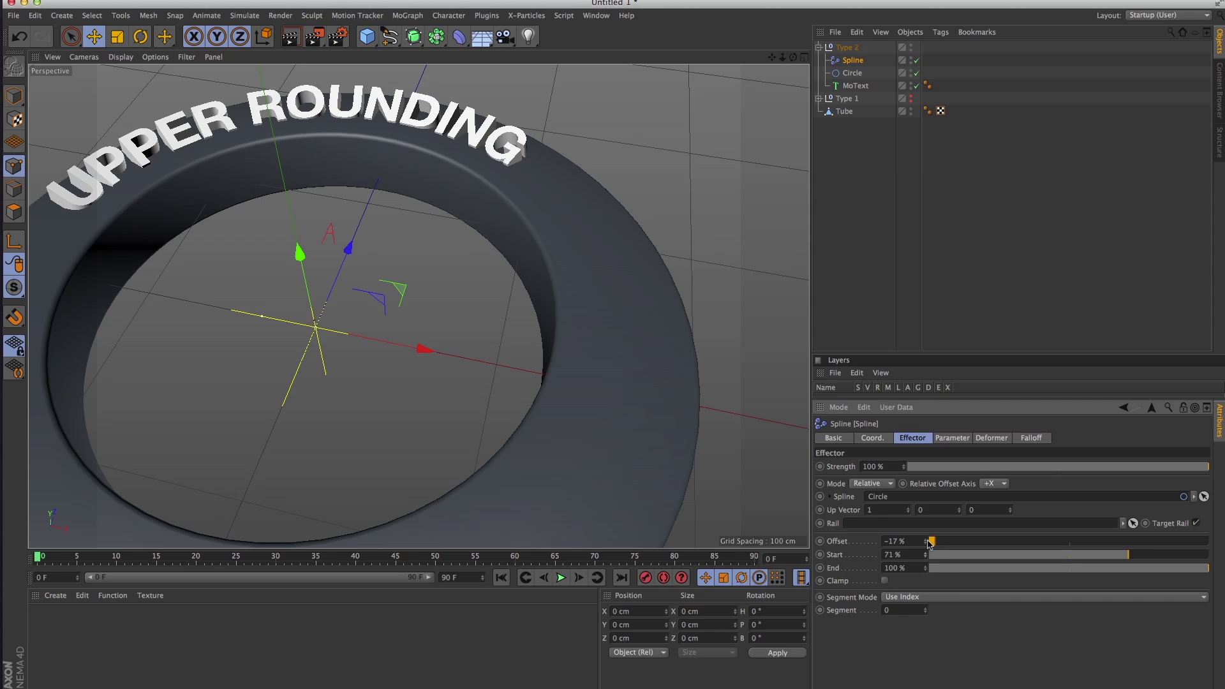
pyautogui.moveTo(927, 544); pyautogui.dragTo(925, 539)
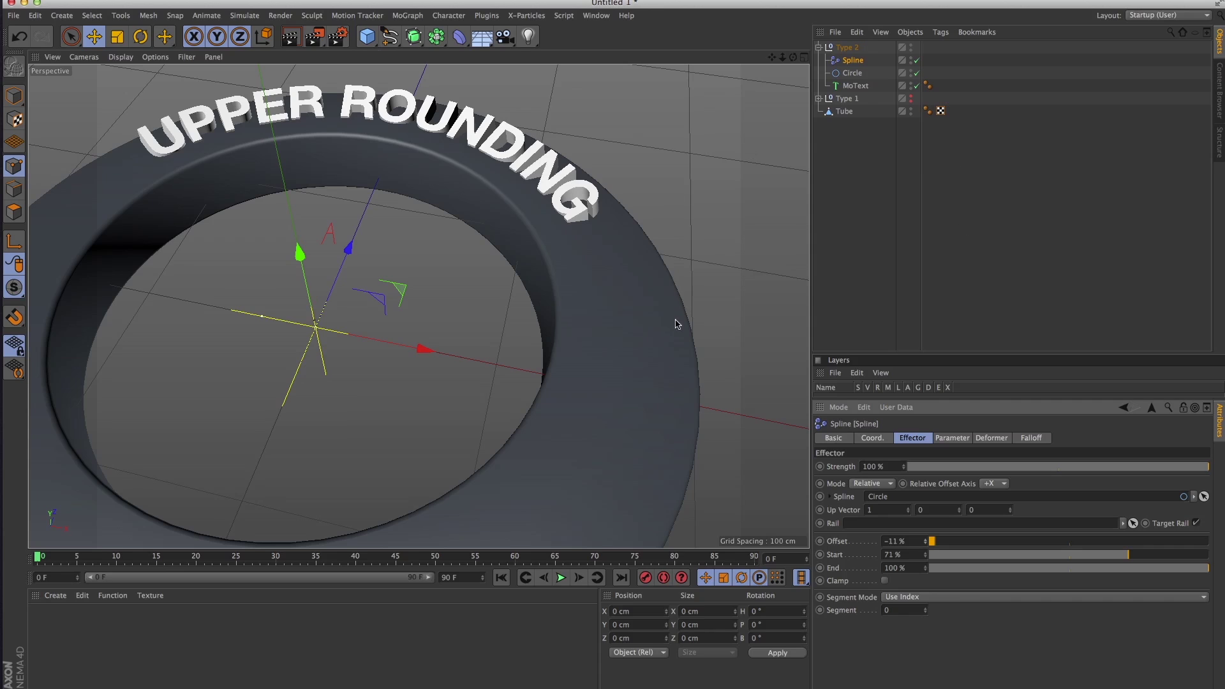
pyautogui.keyDown('alt'); pyautogui.moveTo(612, 312); pyautogui.dragTo(432, 247); pyautogui.keyUp('alt')
pyautogui.keyDown('alt'); pyautogui.moveTo(604, 203); pyautogui.dragTo(421, 211, button='middle'); pyautogui.keyUp('alt')
pyautogui.keyDown('alt'); pyautogui.moveTo(609, 282); pyautogui.dragTo(623, 264); pyautogui.keyUp('alt')
pyautogui.keyDown('alt'); pyautogui.moveTo(624, 284); pyautogui.dragTo(686, 248, button='right'); pyautogui.keyUp('alt')
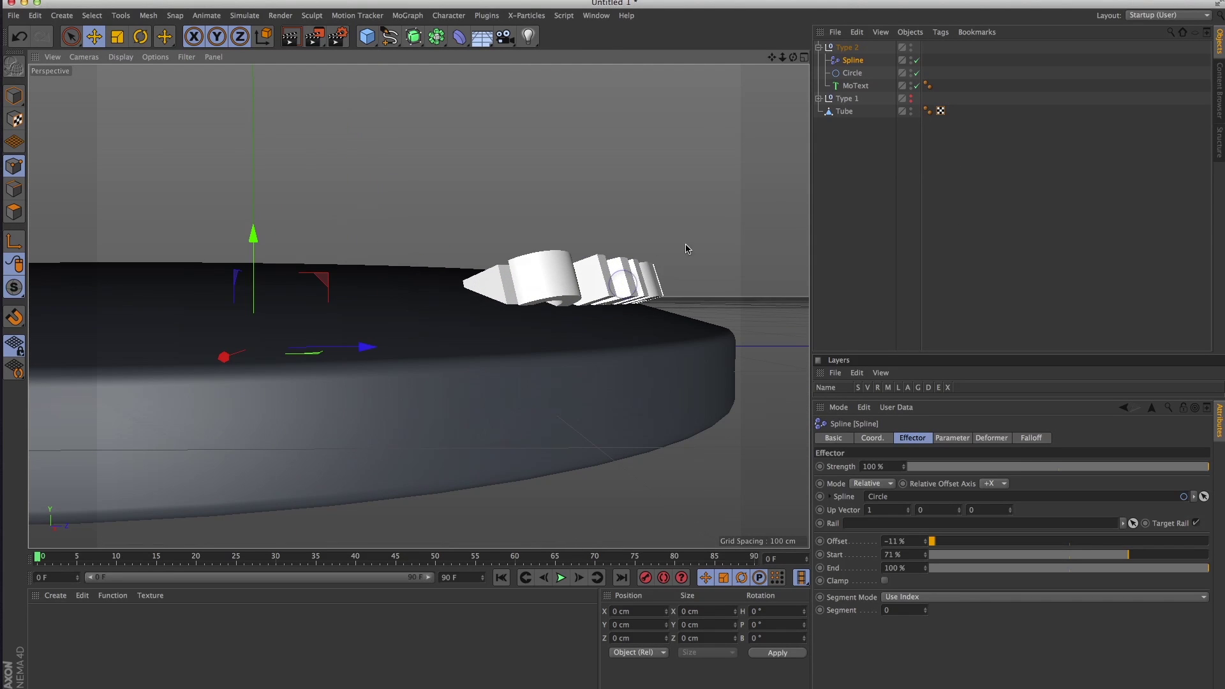
# - Set the Spline effector's Rotation R.P to -15°, then select Type 2
pyautogui.click(953, 438)
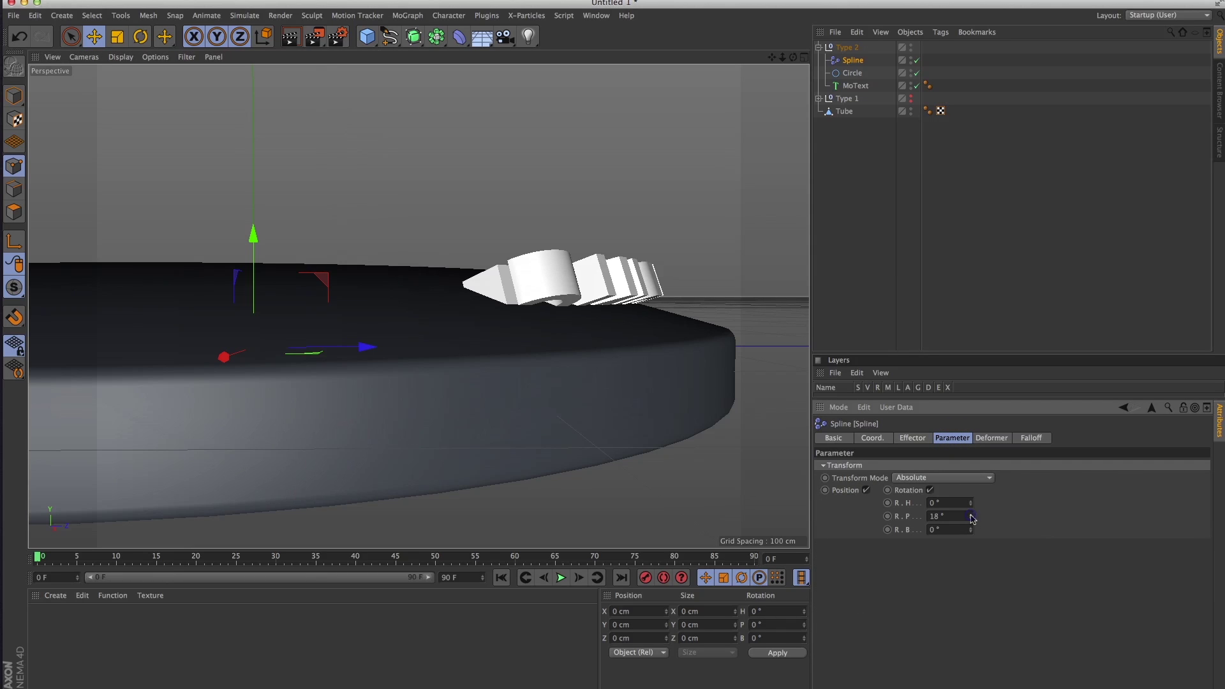
pyautogui.moveTo(971, 519); pyautogui.dragTo(978, 541)
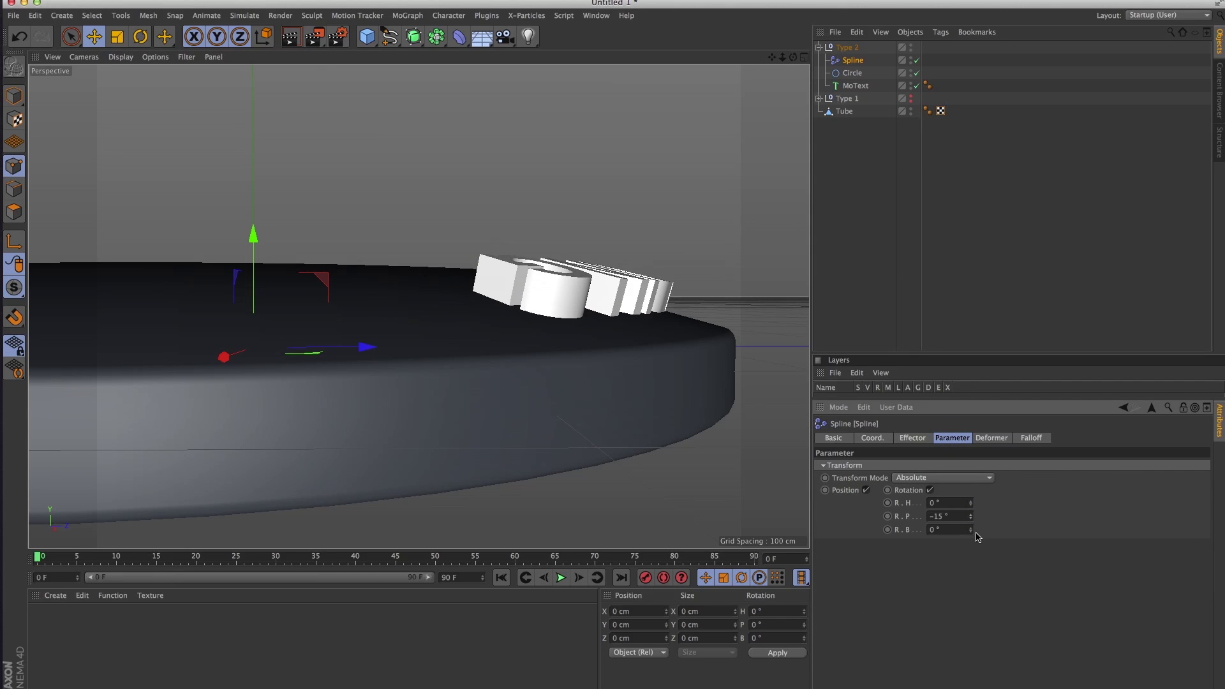
pyautogui.keyDown('alt'); pyautogui.moveTo(268, 304); pyautogui.dragTo(378, 343); pyautogui.keyUp('alt')
pyautogui.keyDown('alt'); pyautogui.moveTo(426, 285); pyautogui.dragTo(294, 257, button='right'); pyautogui.keyUp('alt')
pyautogui.keyDown('alt'); pyautogui.moveTo(294, 256); pyautogui.dragTo(503, 445, button='middle'); pyautogui.keyUp('alt')
pyautogui.keyDown('alt'); pyautogui.moveTo(504, 445); pyautogui.dragTo(594, 476); pyautogui.keyUp('alt')
pyautogui.keyDown('alt'); pyautogui.moveTo(595, 476); pyautogui.dragTo(481, 429, button='middle'); pyautogui.keyUp('alt')
pyautogui.keyDown('alt'); pyautogui.moveTo(481, 428); pyautogui.dragTo(509, 416, button='right'); pyautogui.keyUp('alt')
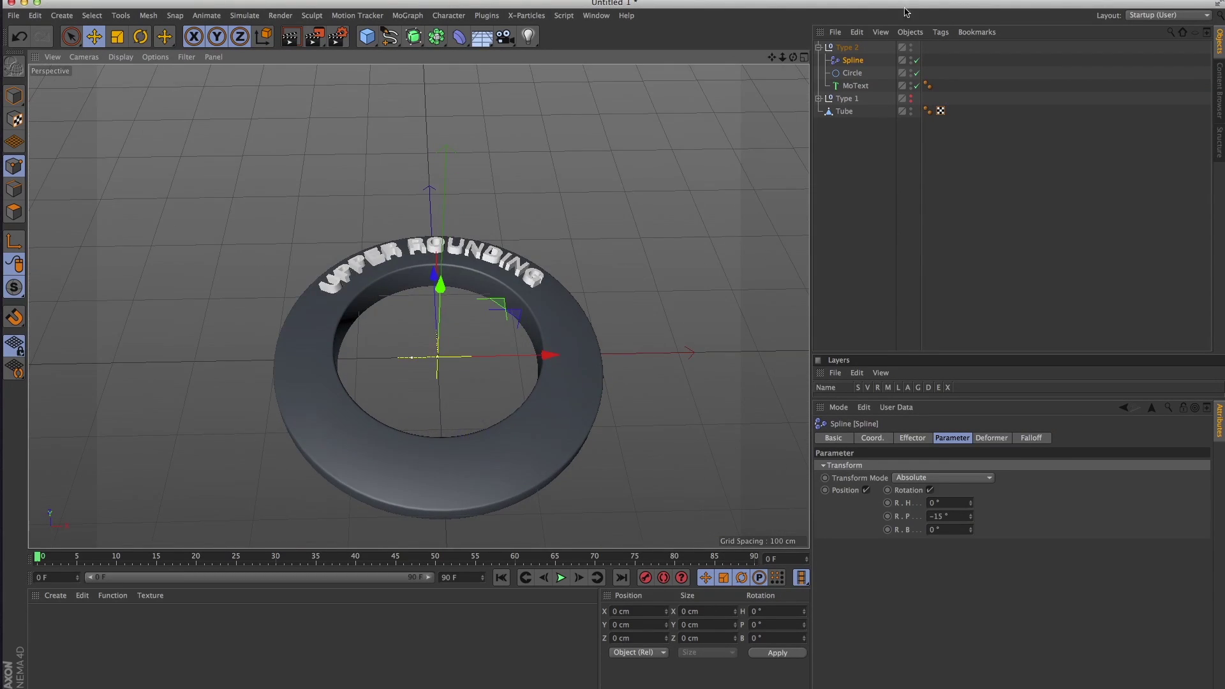
pyautogui.click(847, 48)
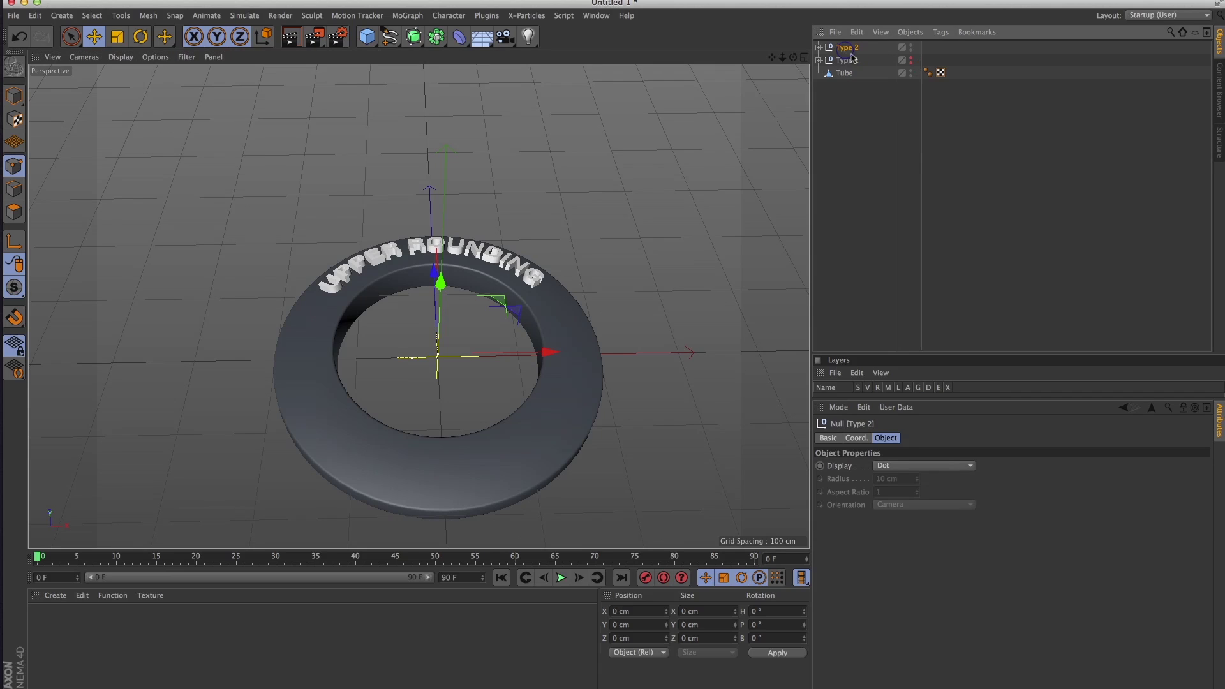
# - Unhide Type 1 so ROUNDING shows on the near side opposite UPPER ROUNDING
pyautogui.click(910, 58)
pyautogui.keyDown('alt'); pyautogui.moveTo(577, 441); pyautogui.dragTo(442, 454); pyautogui.keyUp('alt')
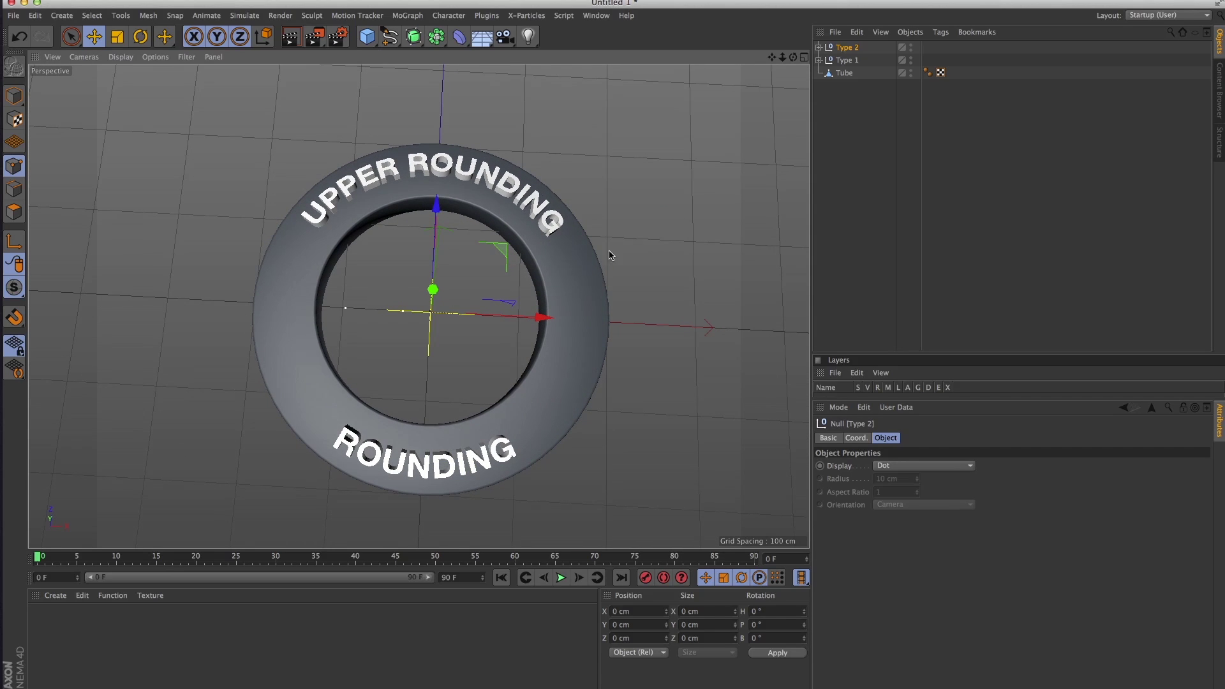